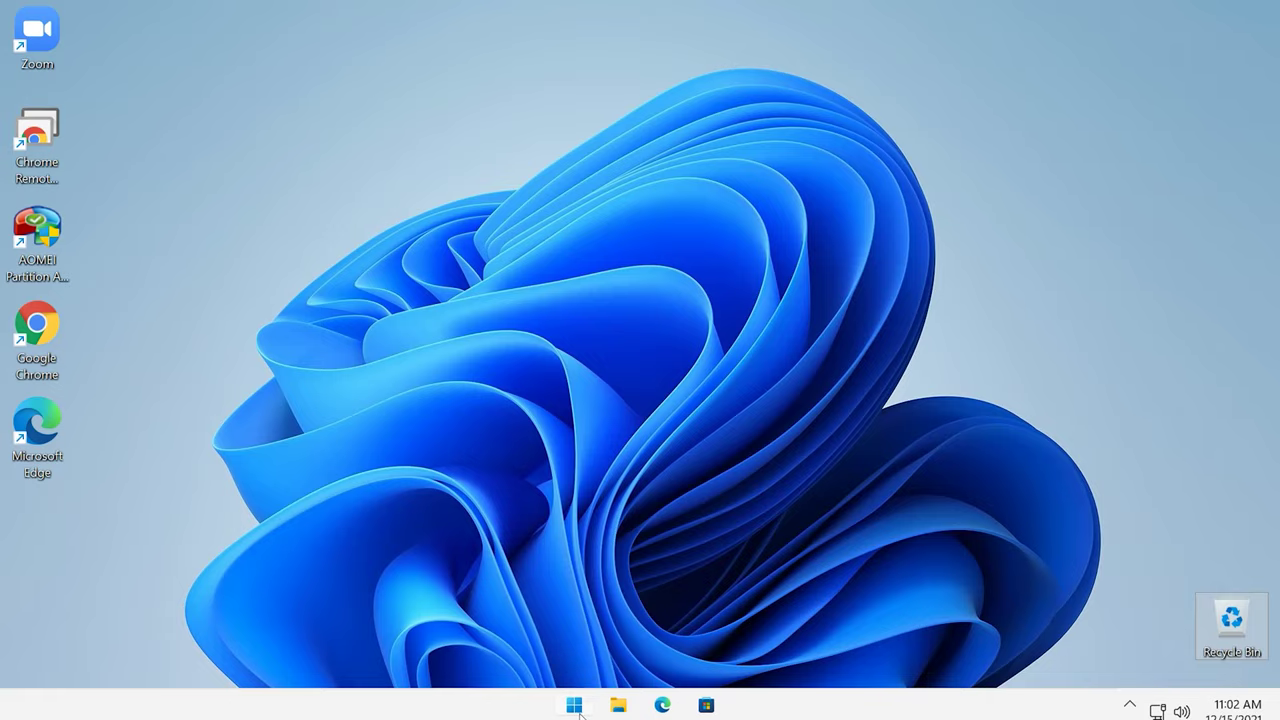
Open Disk Management maximized and select the 38.75 GB New Volume (D:) partition.
right_click(575, 706)
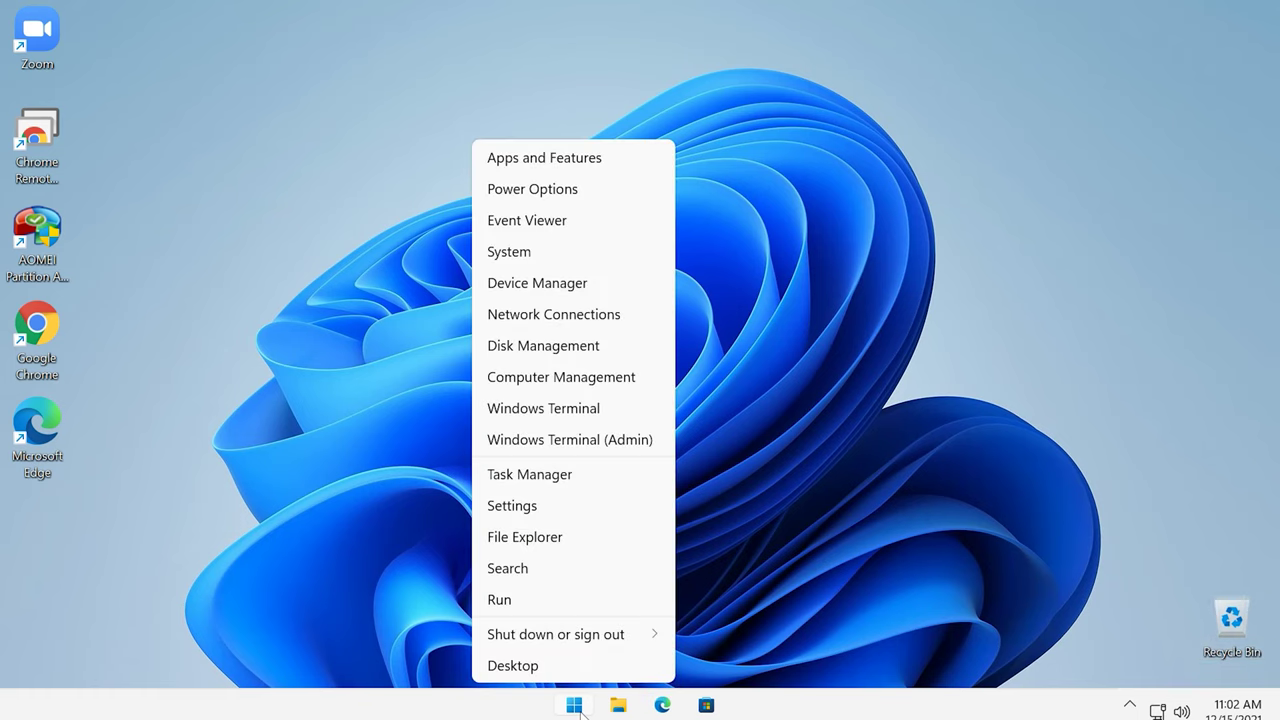
left_click(548, 353)
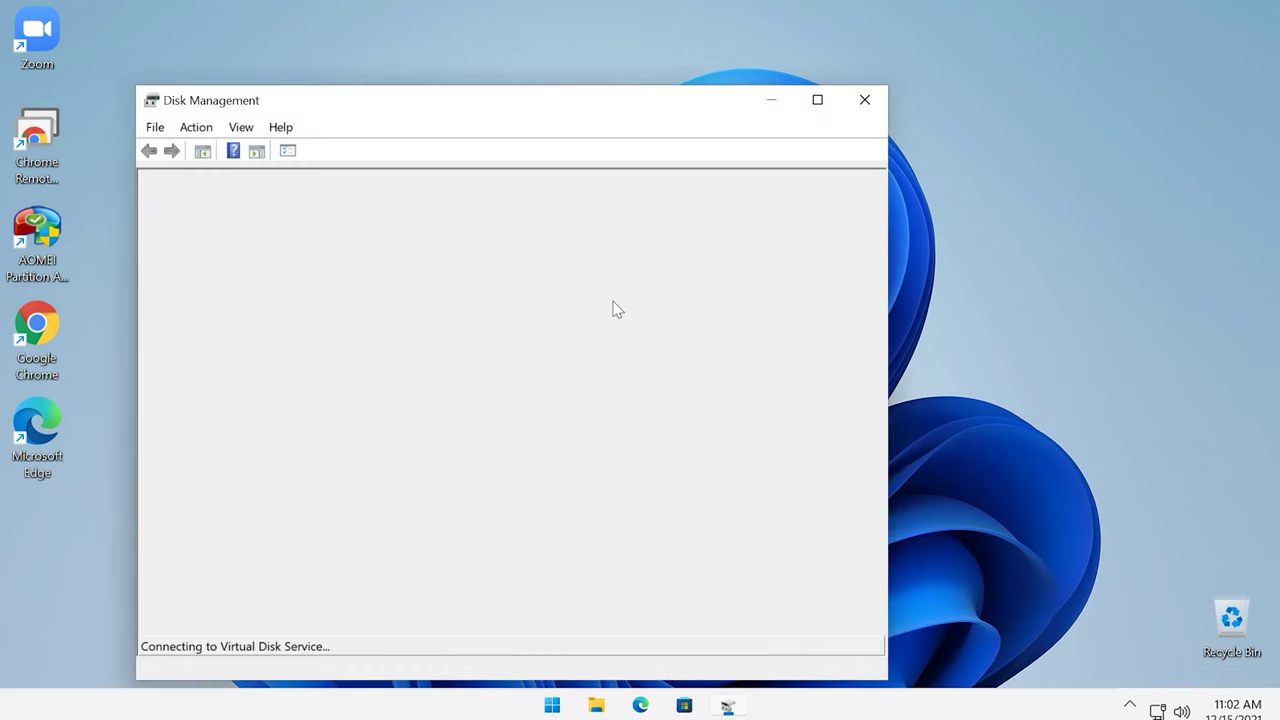
left_click(817, 100)
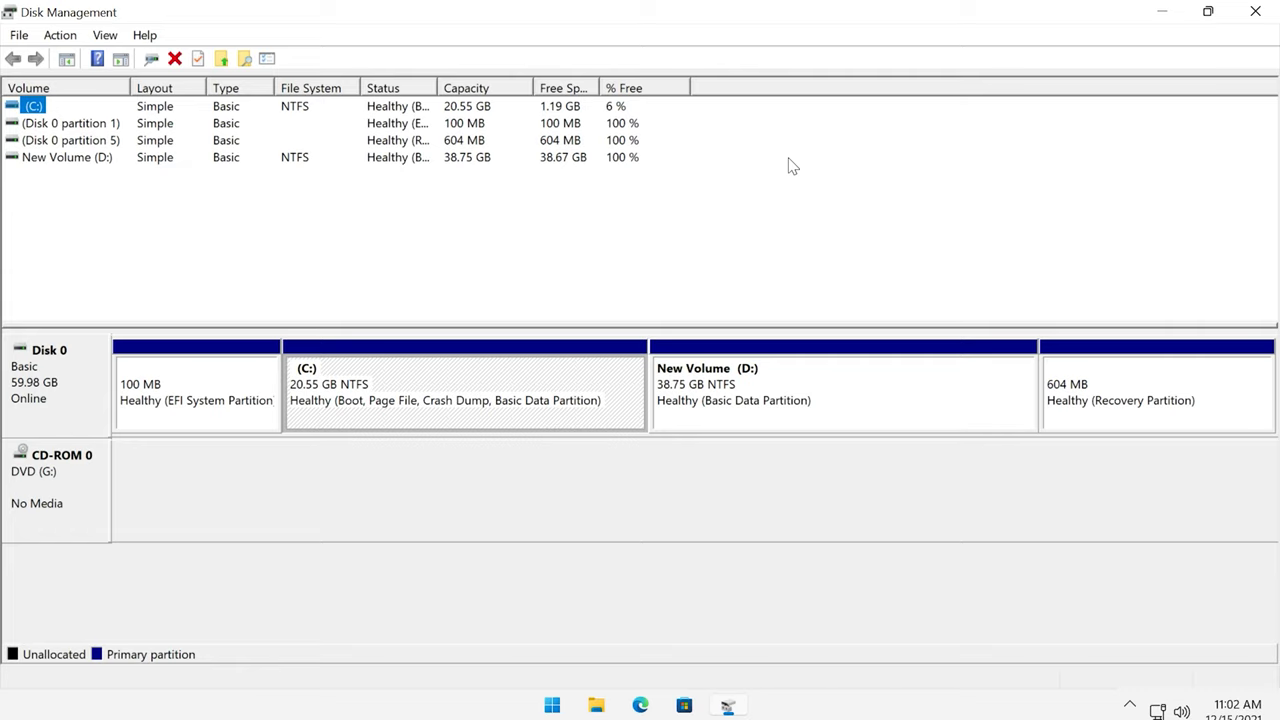
left_click(745, 390)
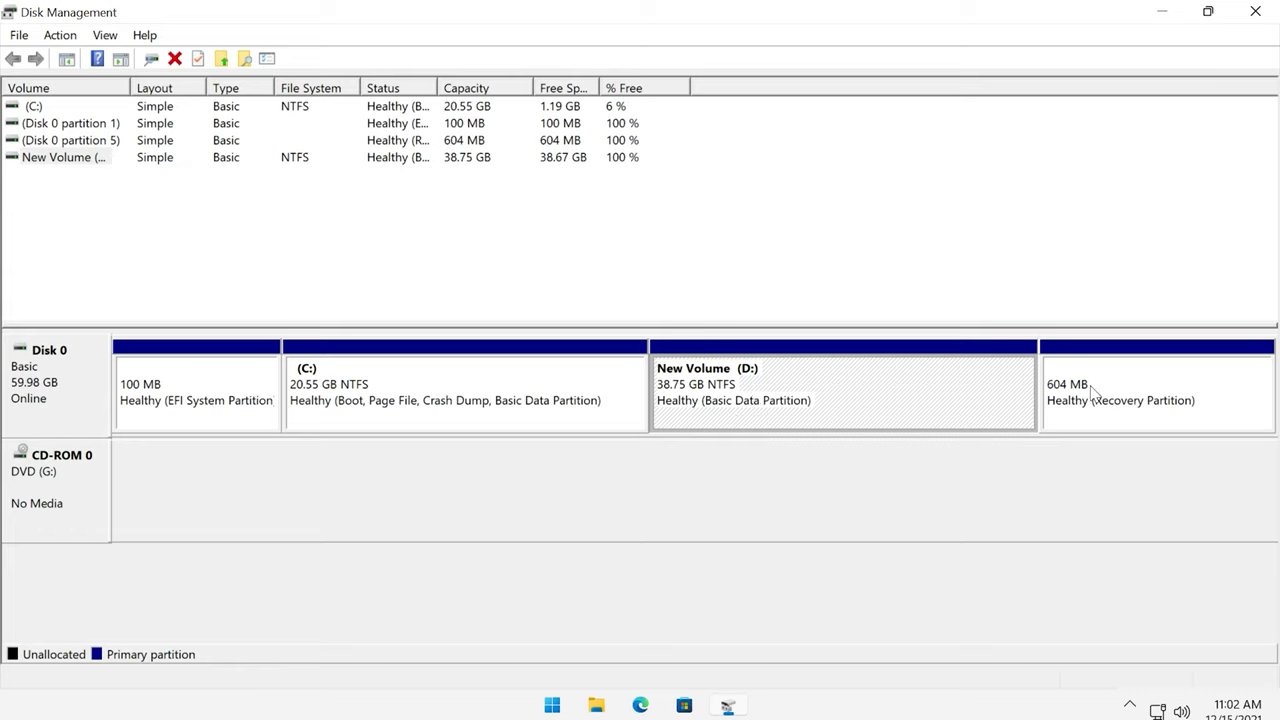
Delete New Volume (D:), then select the resulting 38.75 GB unallocated space and C:.
right_click(838, 410)
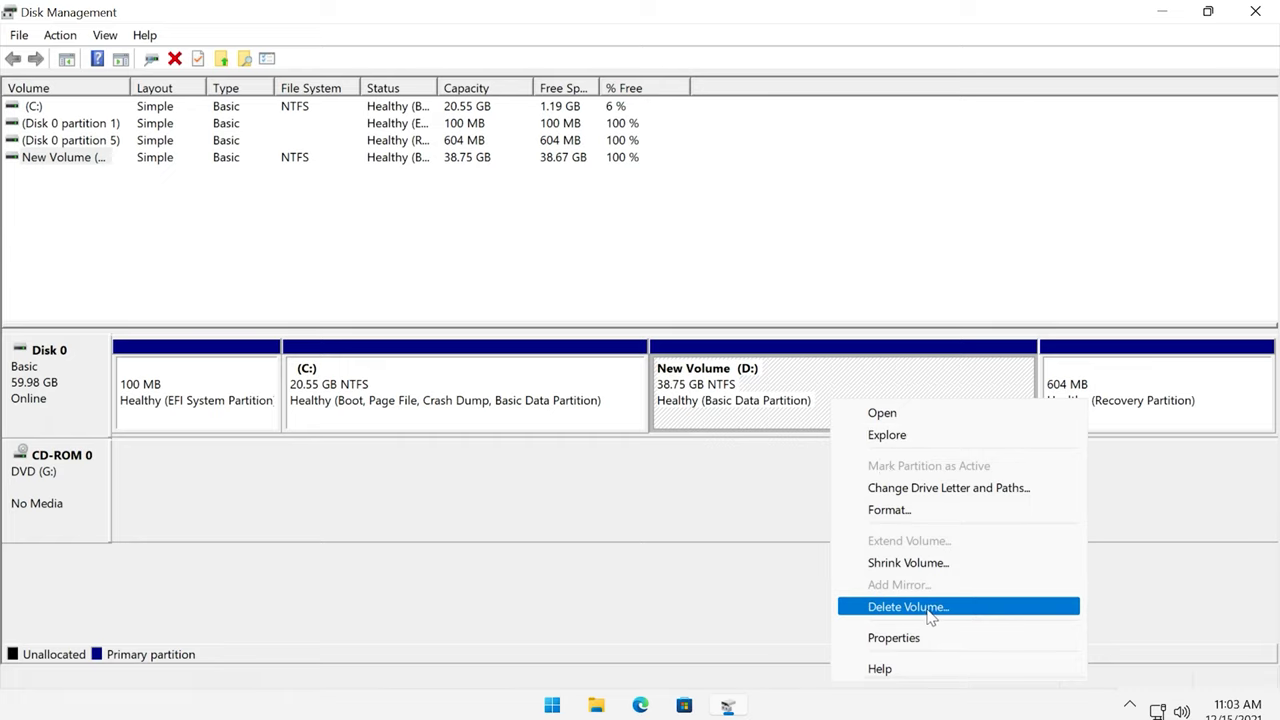
left_click(896, 608)
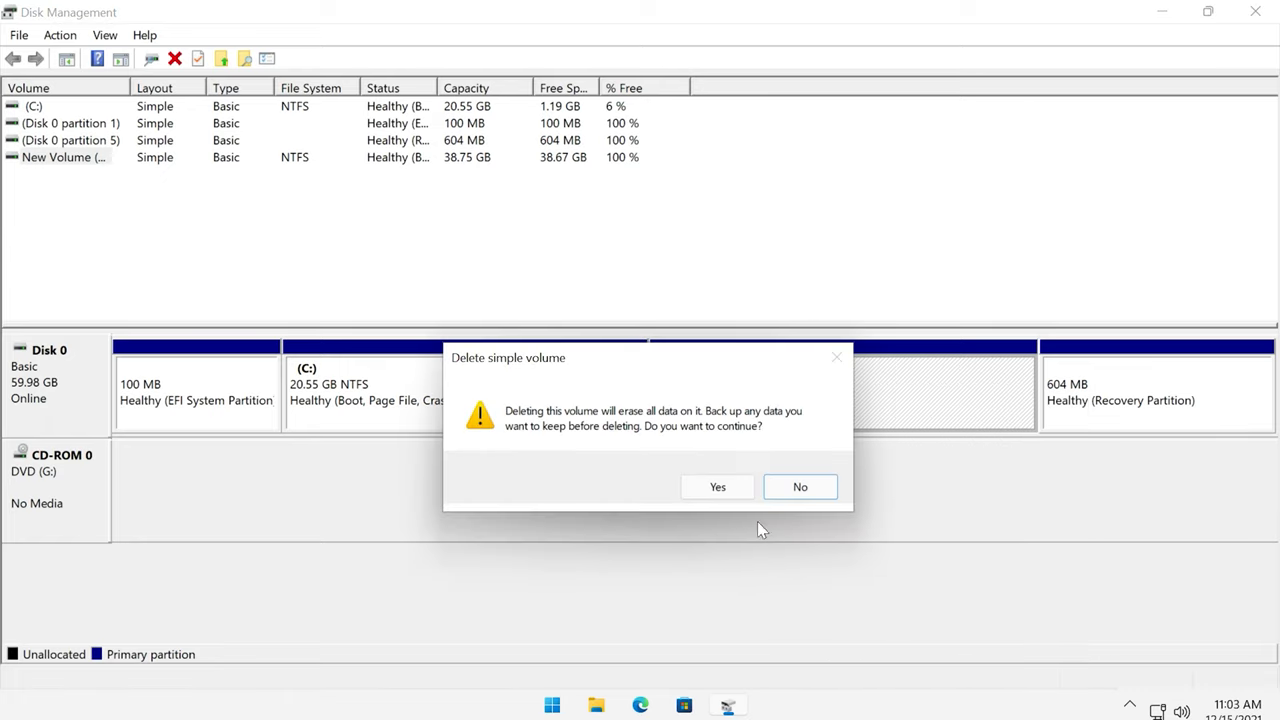
left_click(718, 488)
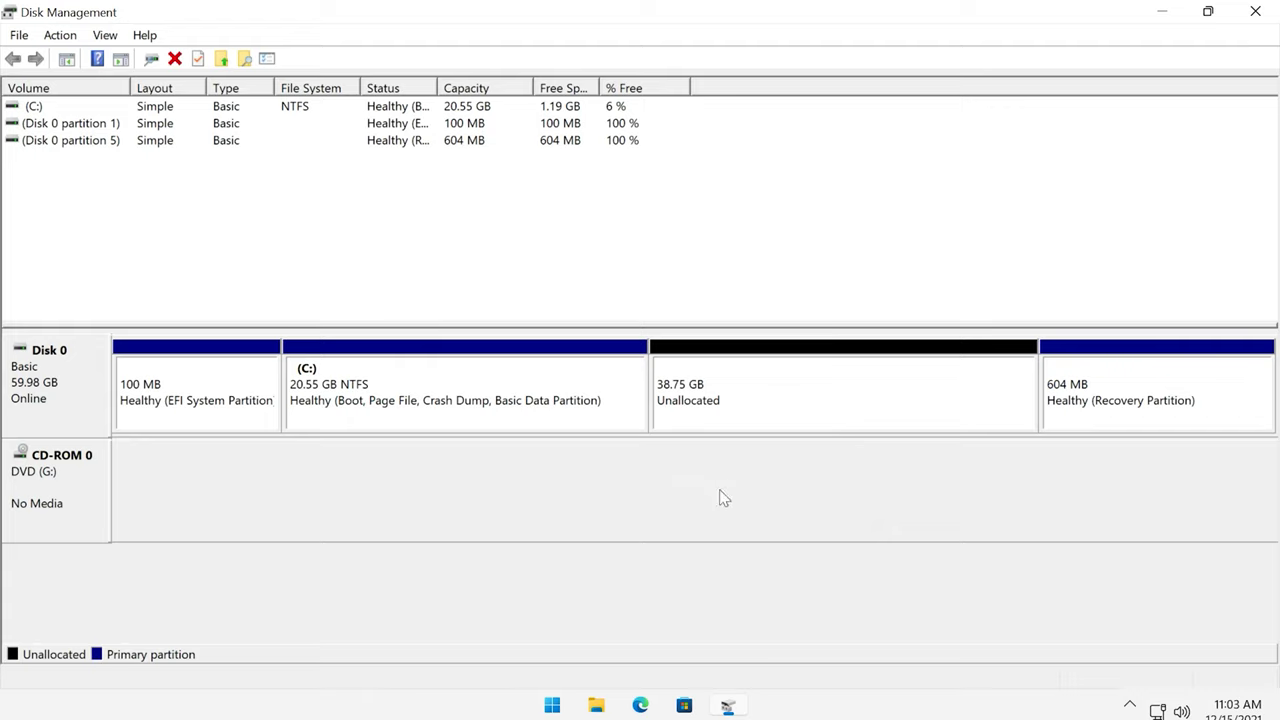
left_click(738, 392)
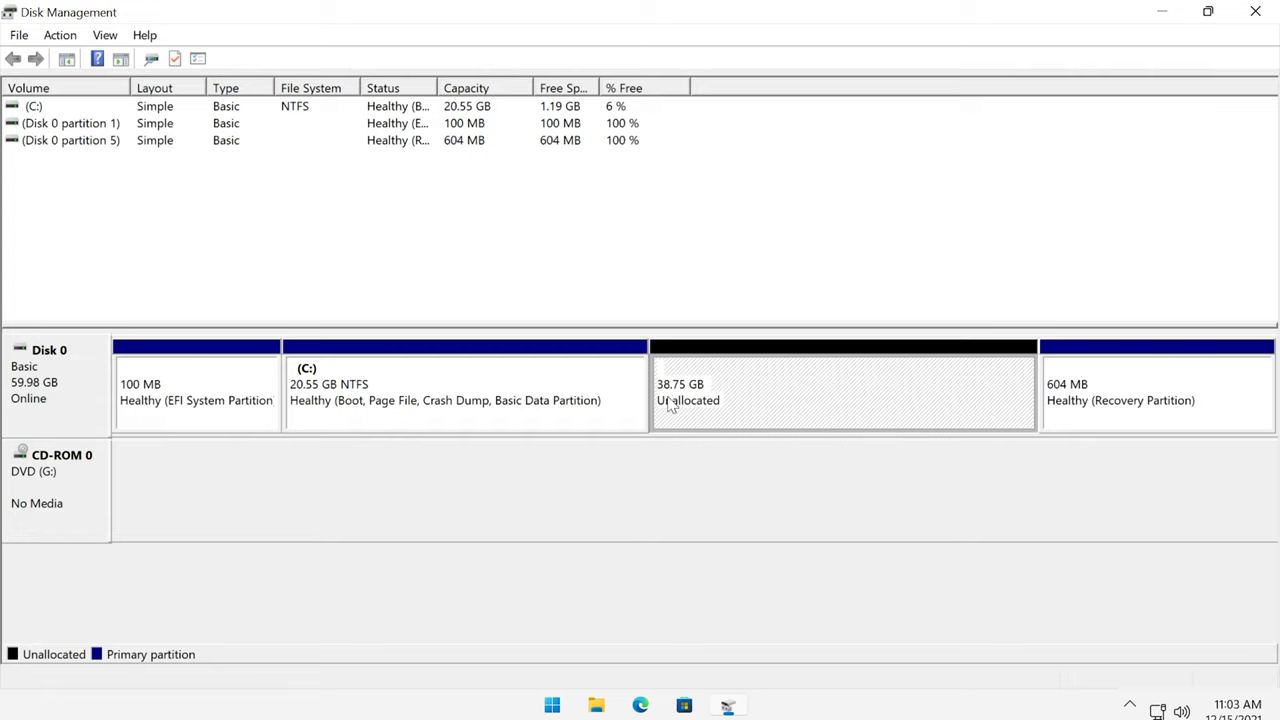
left_click(293, 401)
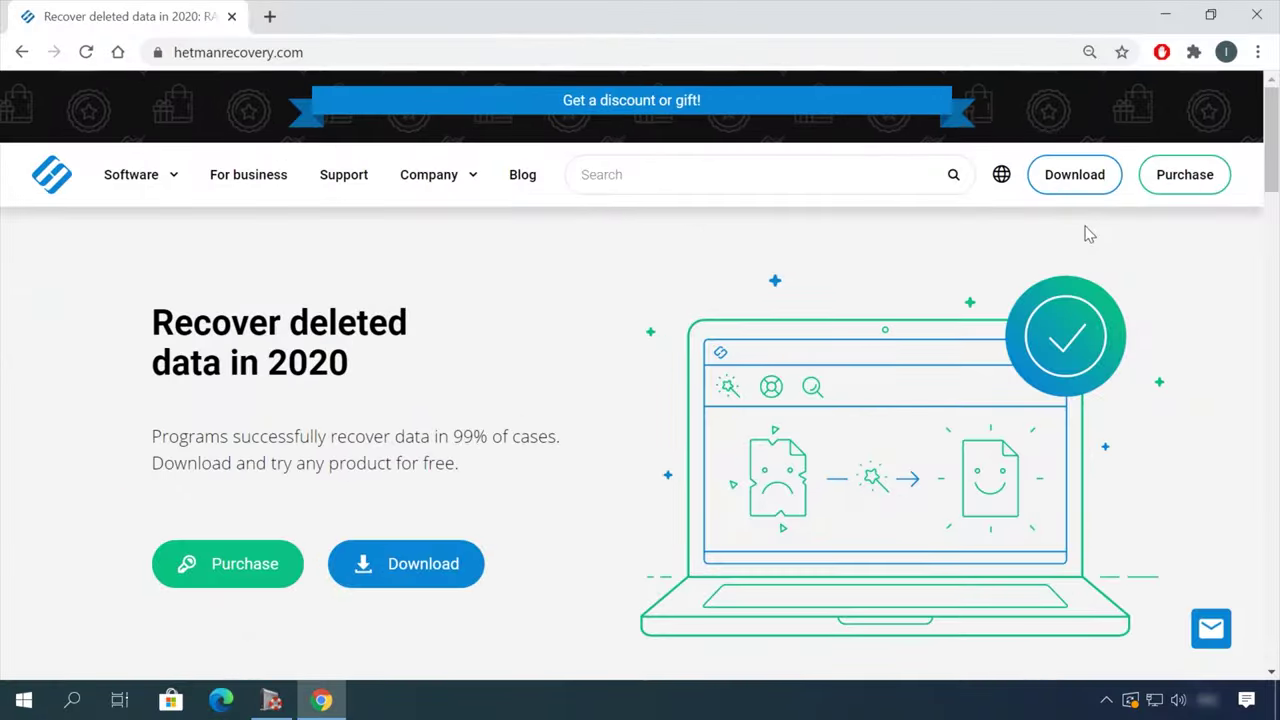
Download the Partition Recovery 3.1 installation file from the Hetman All products page.
scroll(660, 309, "down", 4)
scroll(660, 309, "down", 10)
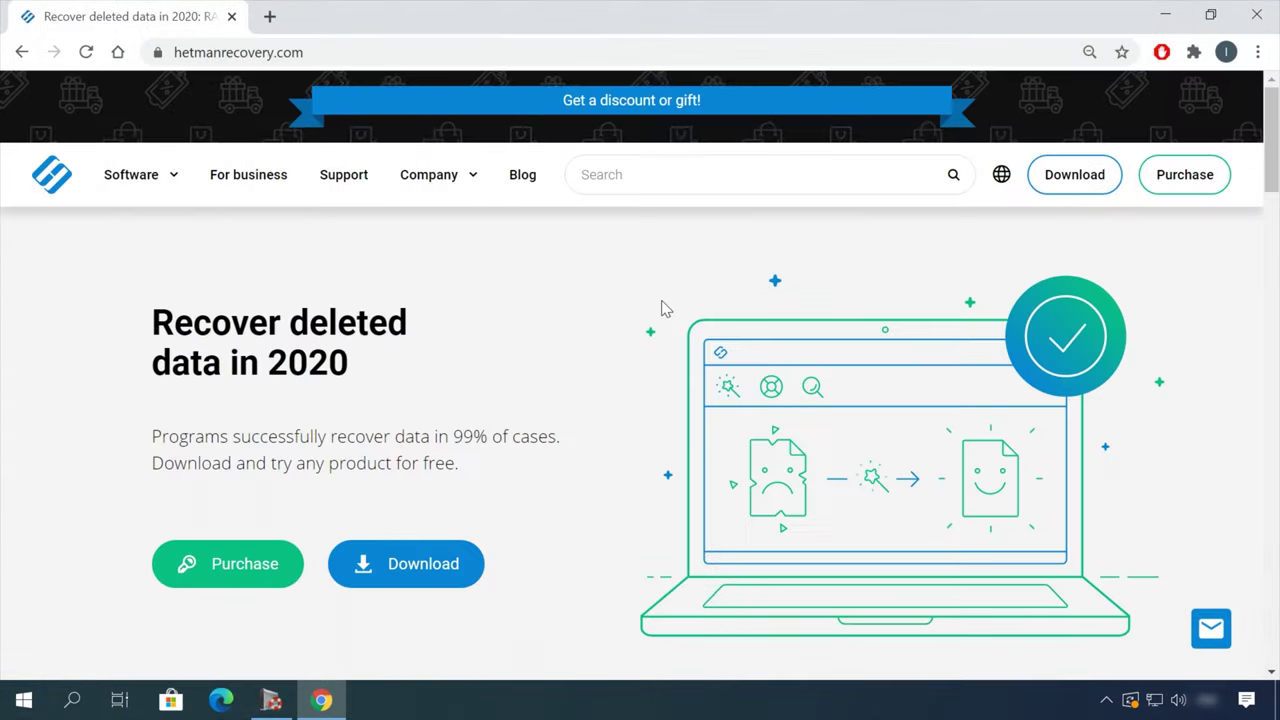
left_click(150, 180)
left_click(412, 545)
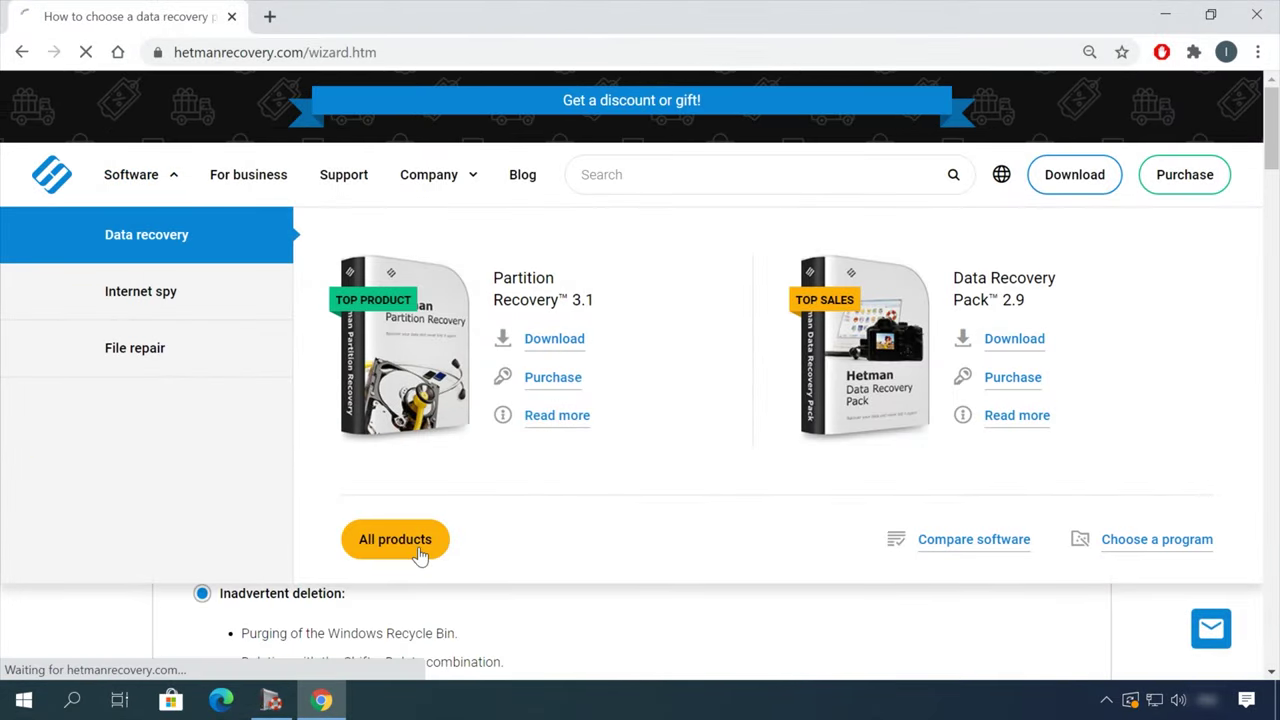
scroll(494, 517, "down", 8)
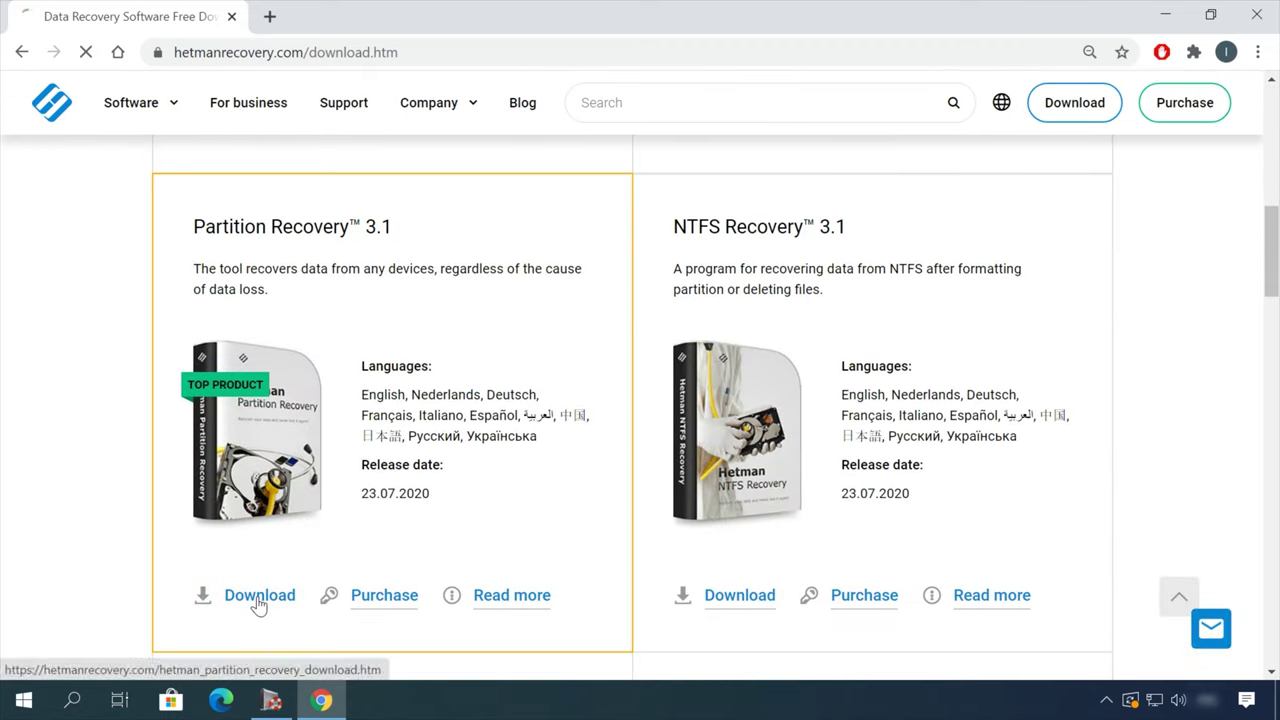
left_click(257, 597)
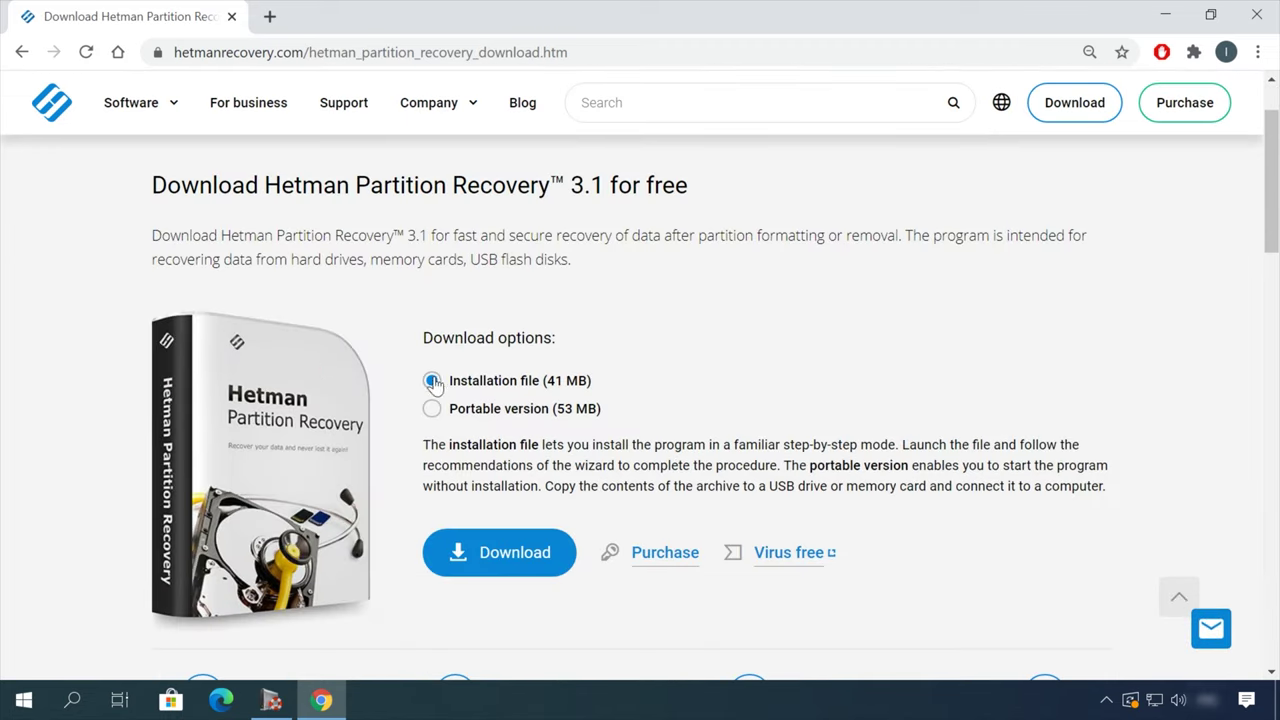
left_click(508, 562)
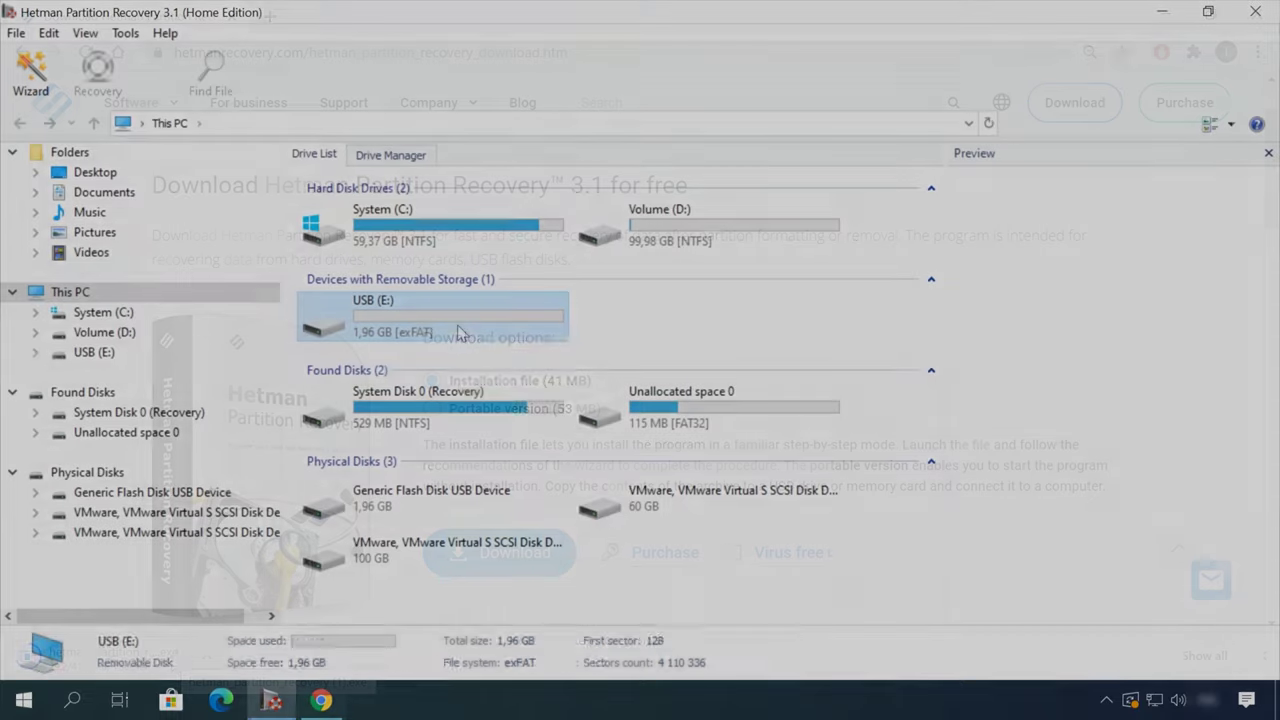
Complete the USB (E:) analysis wizard and preview a found file in the Doc folder.
left_click(820, 576)
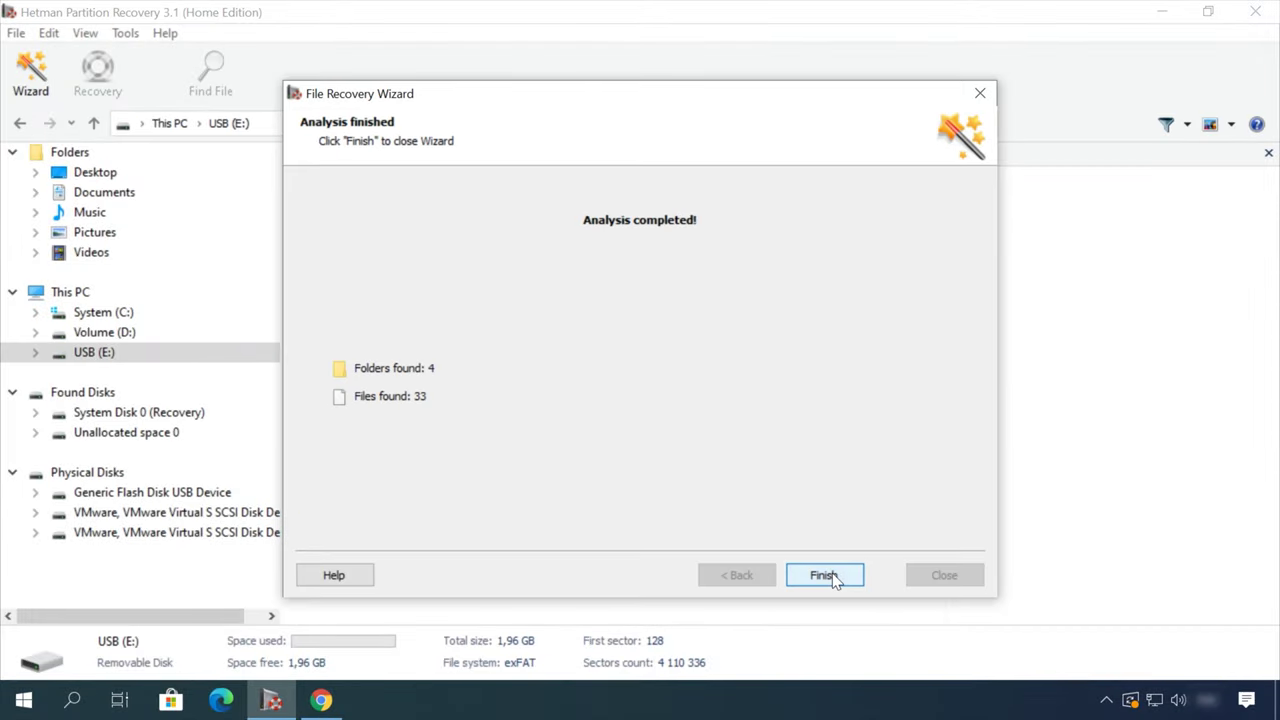
left_click(820, 574)
double_click(597, 215)
left_click(597, 215)
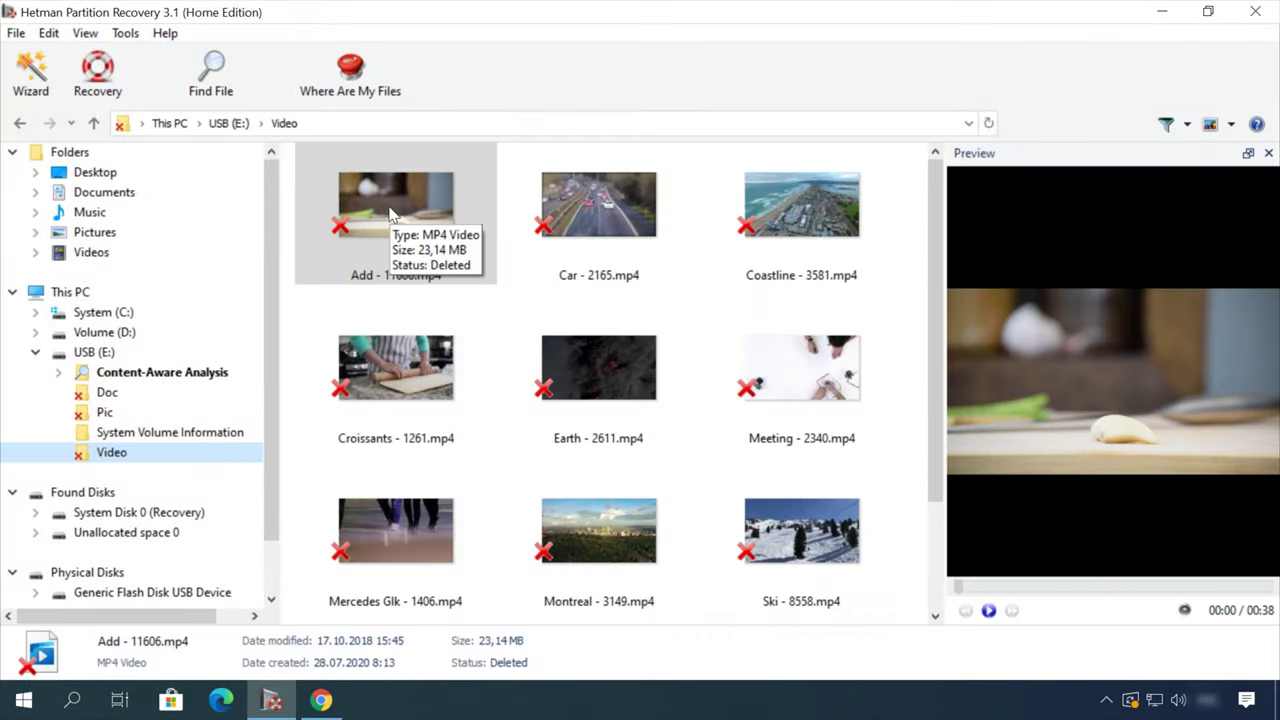
Preview the Earth - 2611.mp4 video and recover it.
left_click(578, 355)
left_click_drag(1023, 590, 1147, 590)
right_click(620, 352)
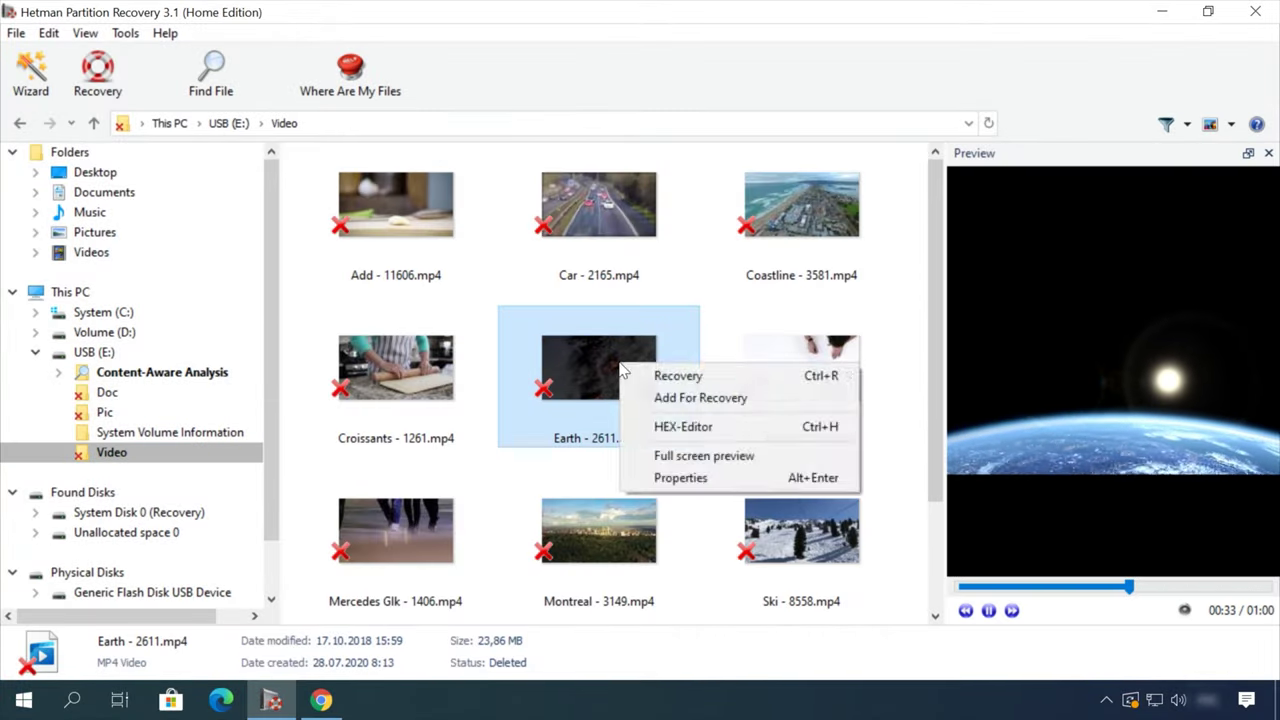
left_click(672, 372)
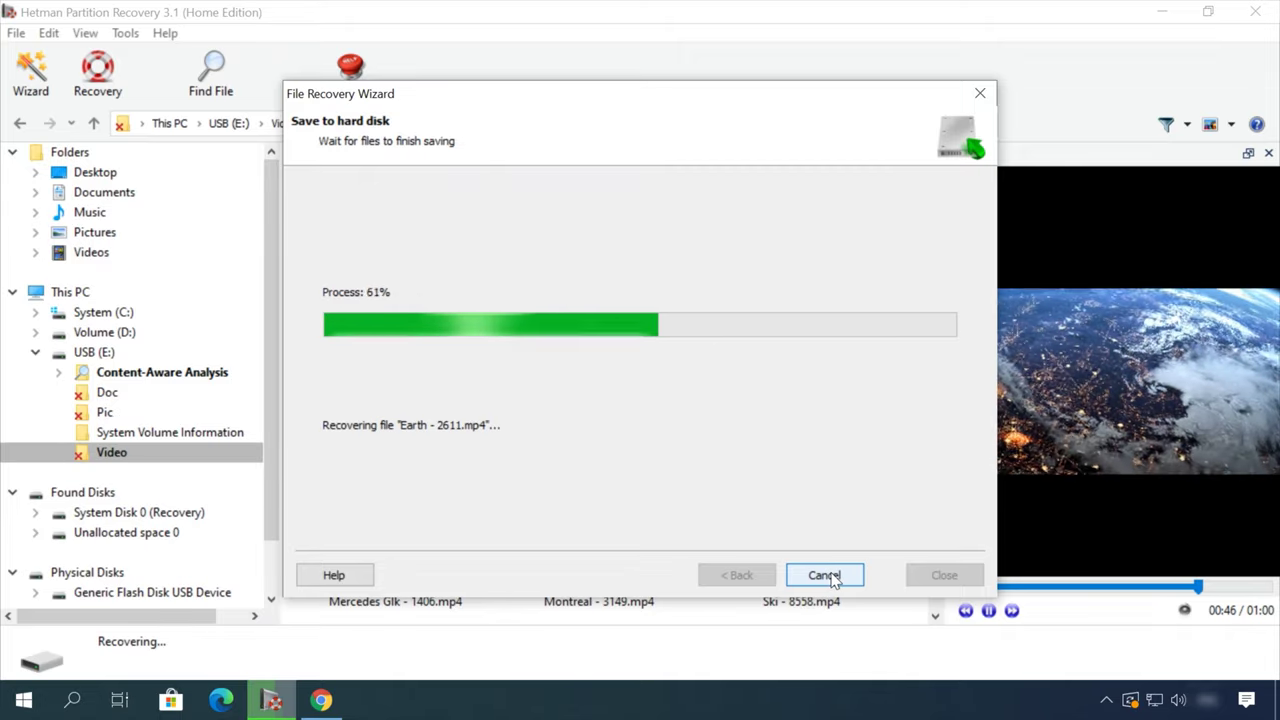
left_click(525, 104)
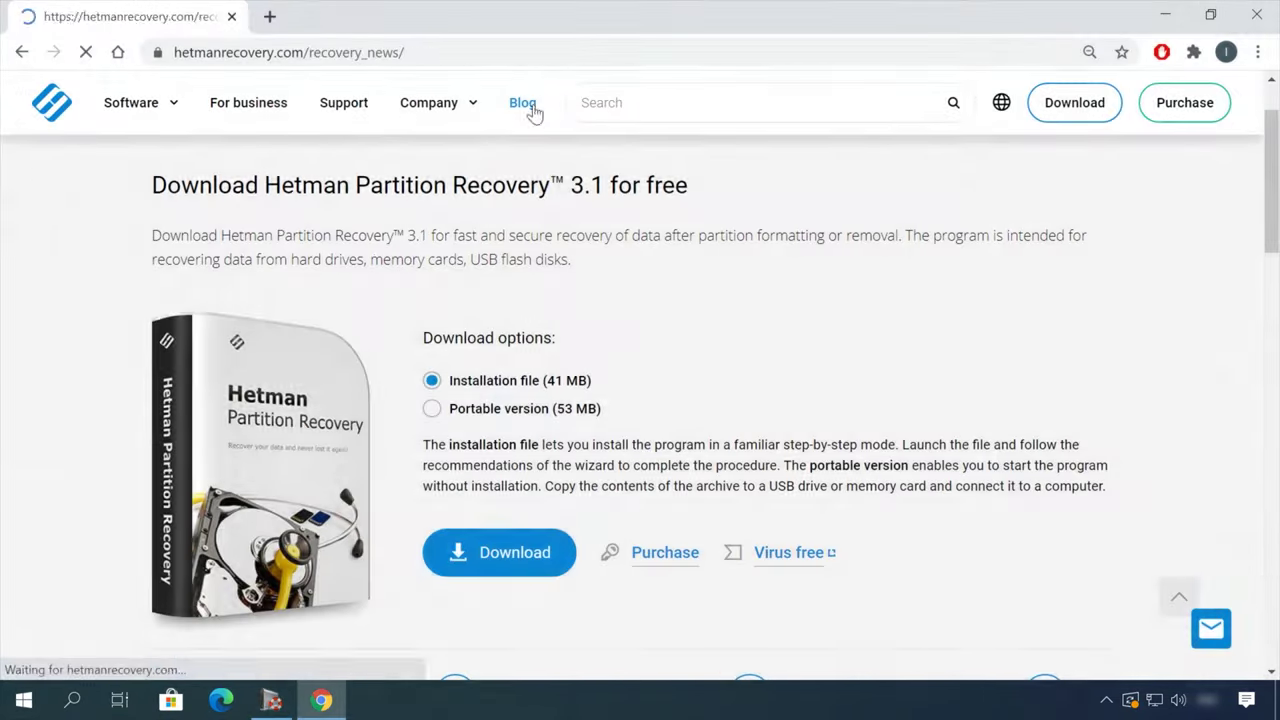
Open the 'How to remove files safely' blog article and scroll through it.
scroll(90, 480, "down", 9)
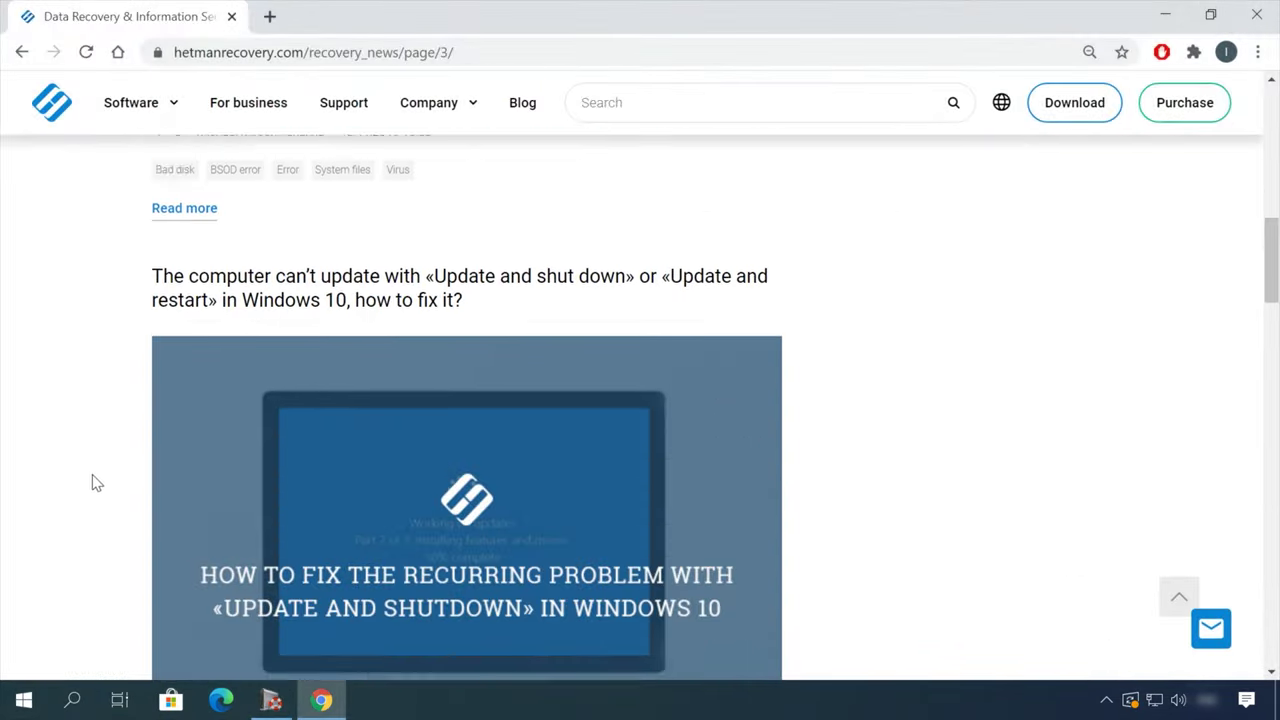
scroll(100, 477, "down", 8)
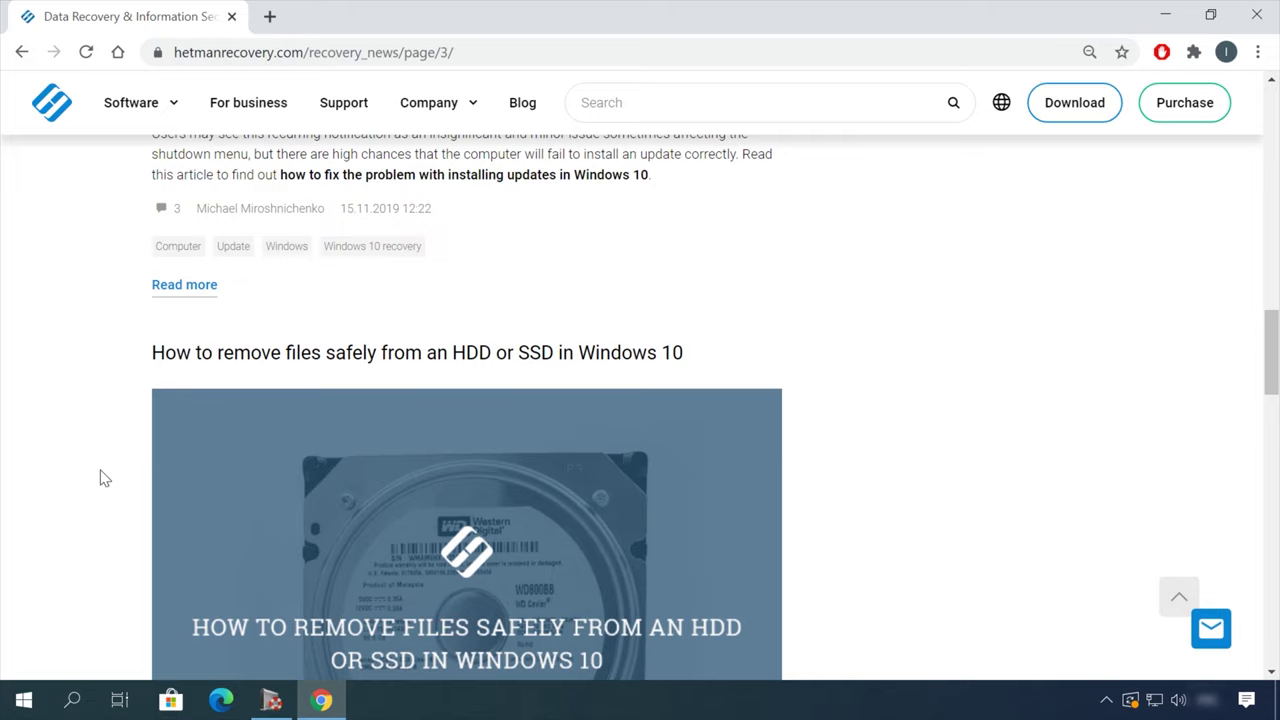
left_click(586, 151)
scroll(786, 389, "down", 15)
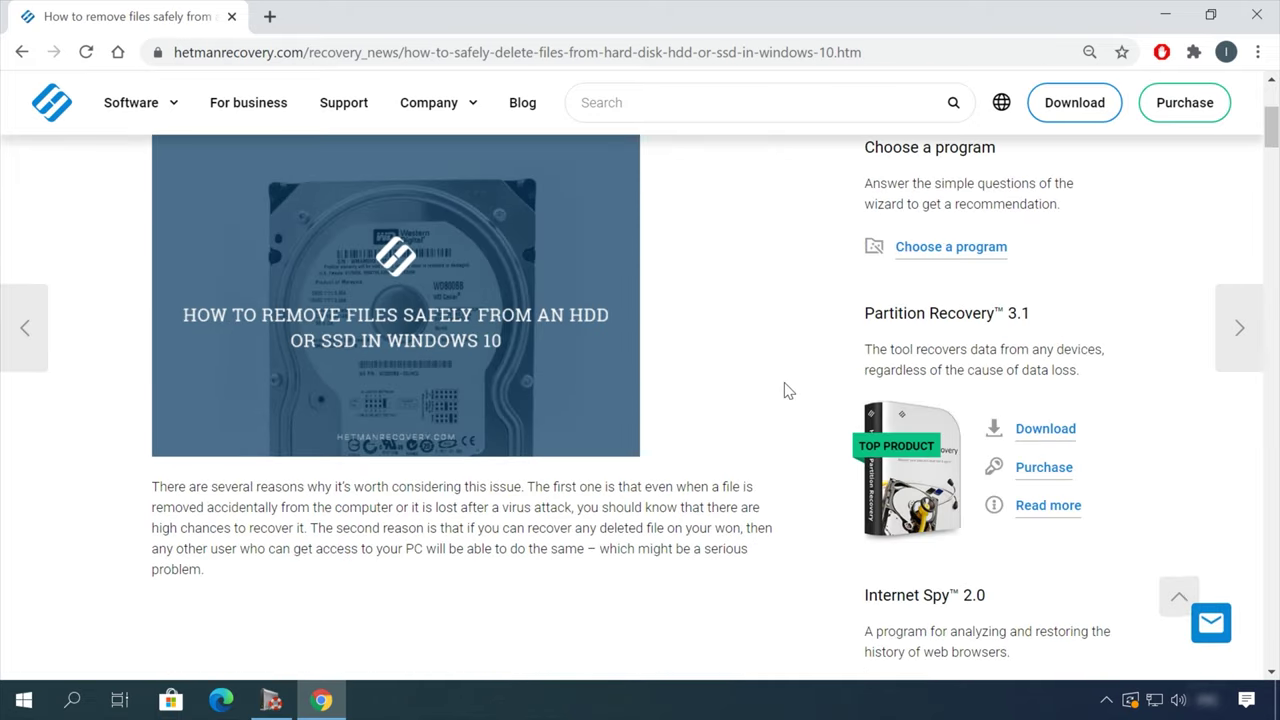
scroll(810, 397, "down", 15)
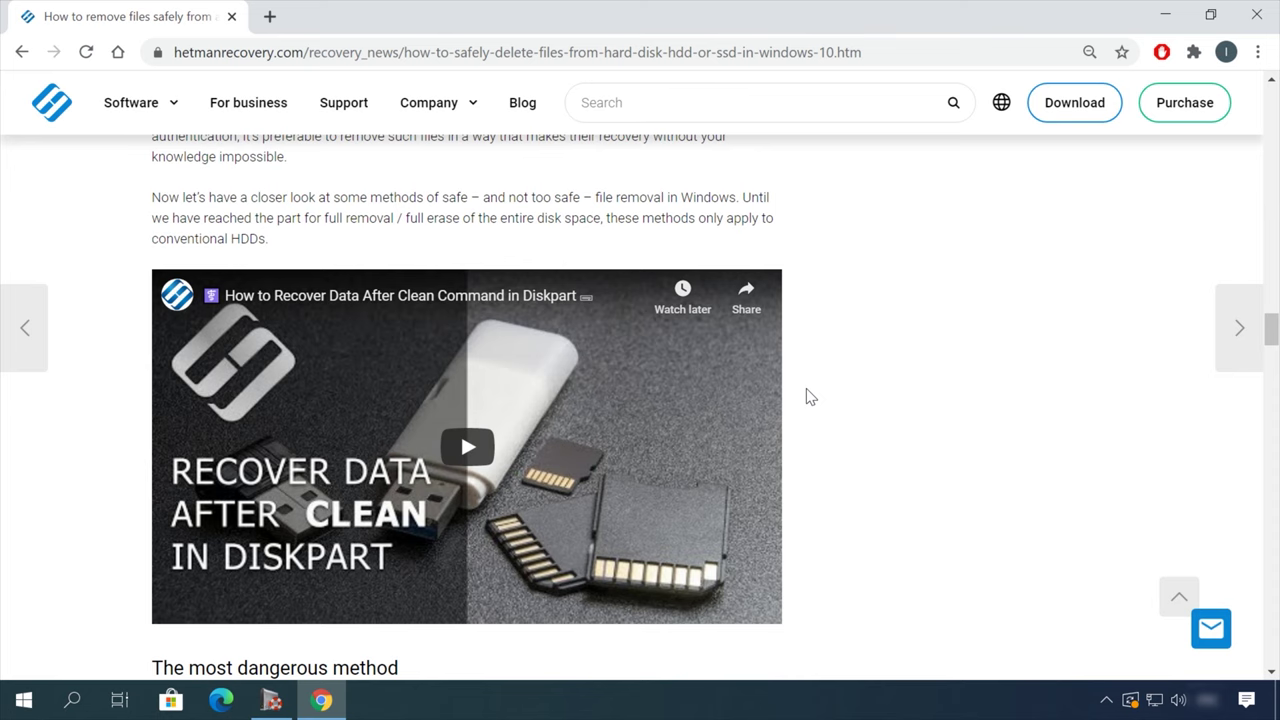
Open the leave-a-message form and begin typing 'H' in the Message field.
left_click(1210, 628)
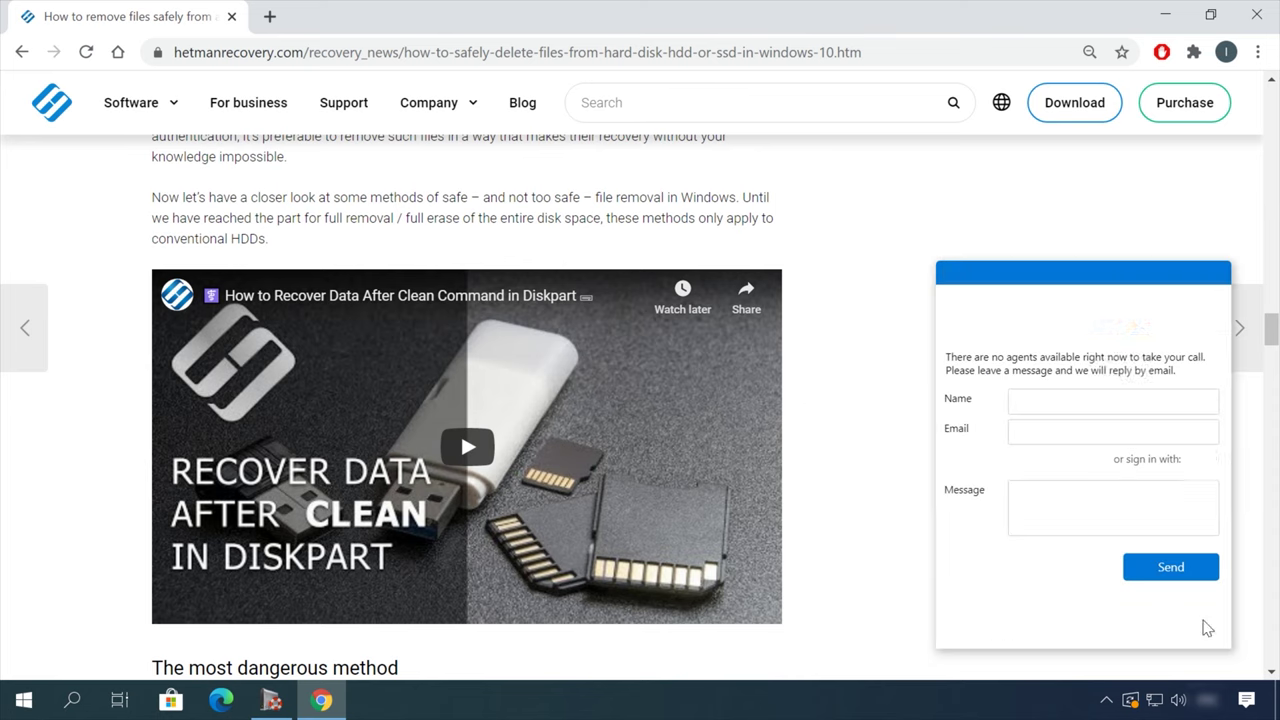
left_click(1071, 403)
left_click(1072, 499)
type("H")
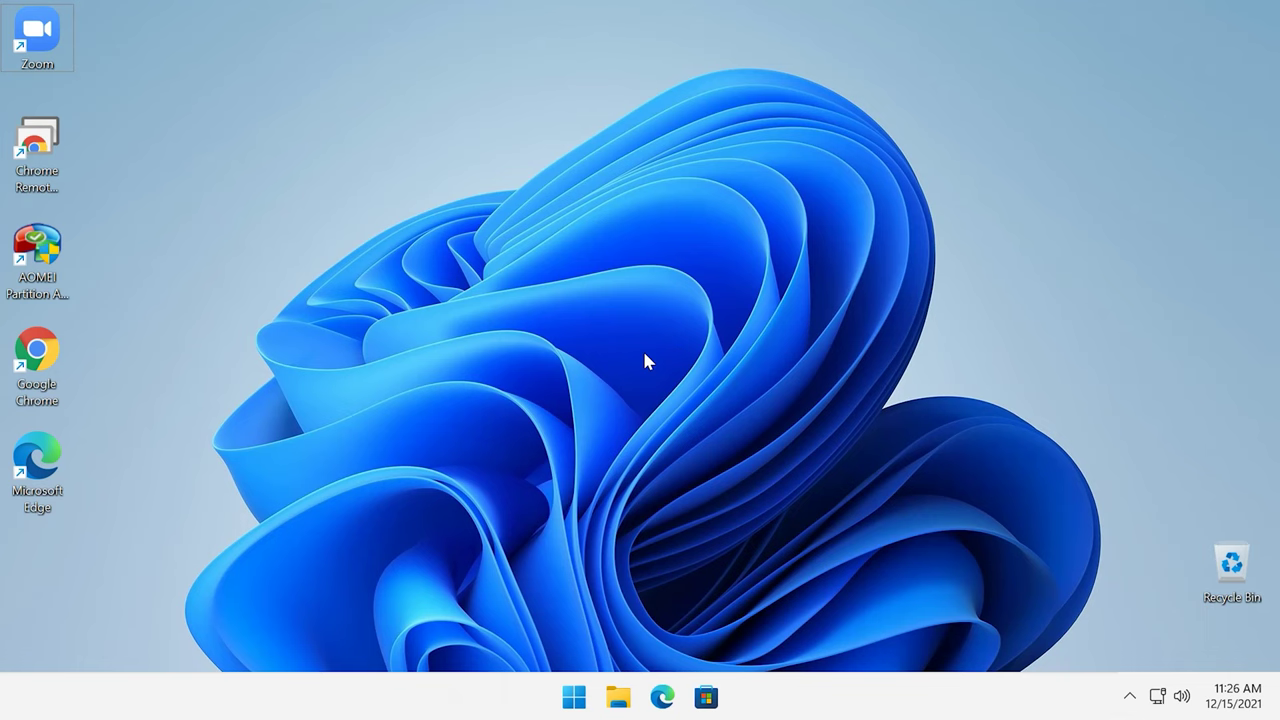
Search for cmd, run Command Prompt as administrator, and maximize its window.
left_click(574, 697)
left_click(488, 110)
type("cmd")
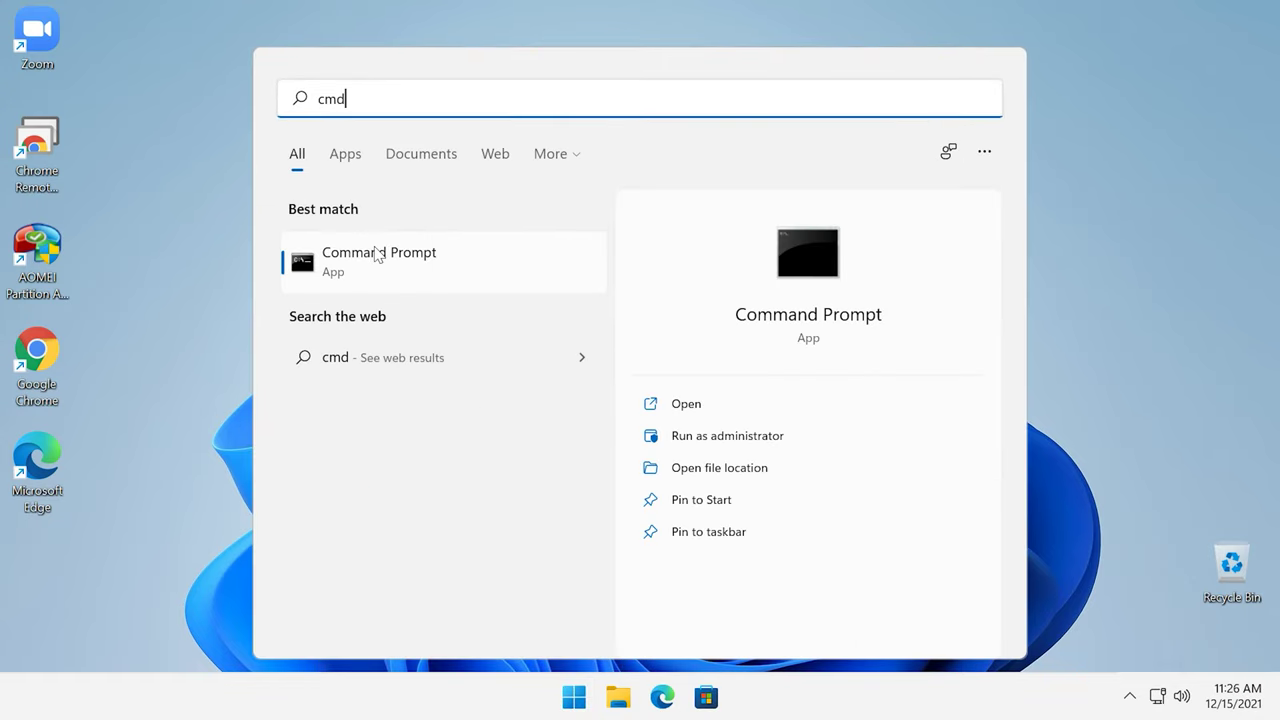
left_click(378, 270)
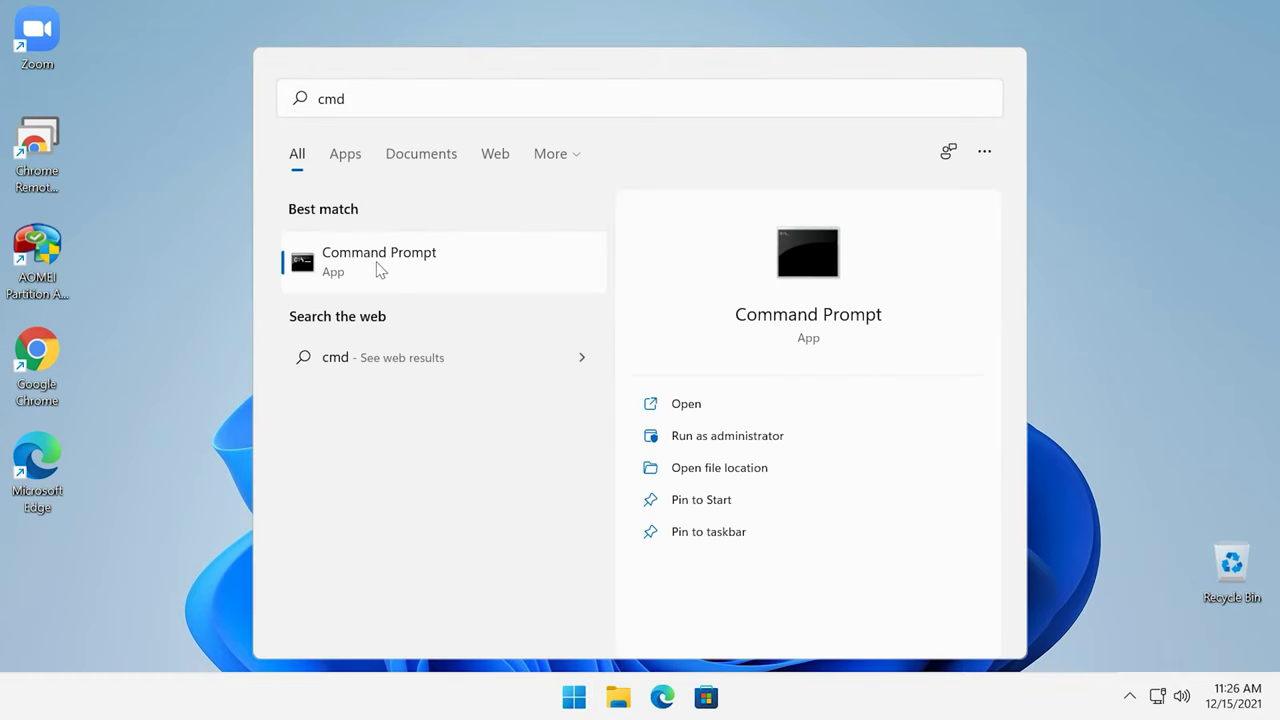
right_click(378, 270)
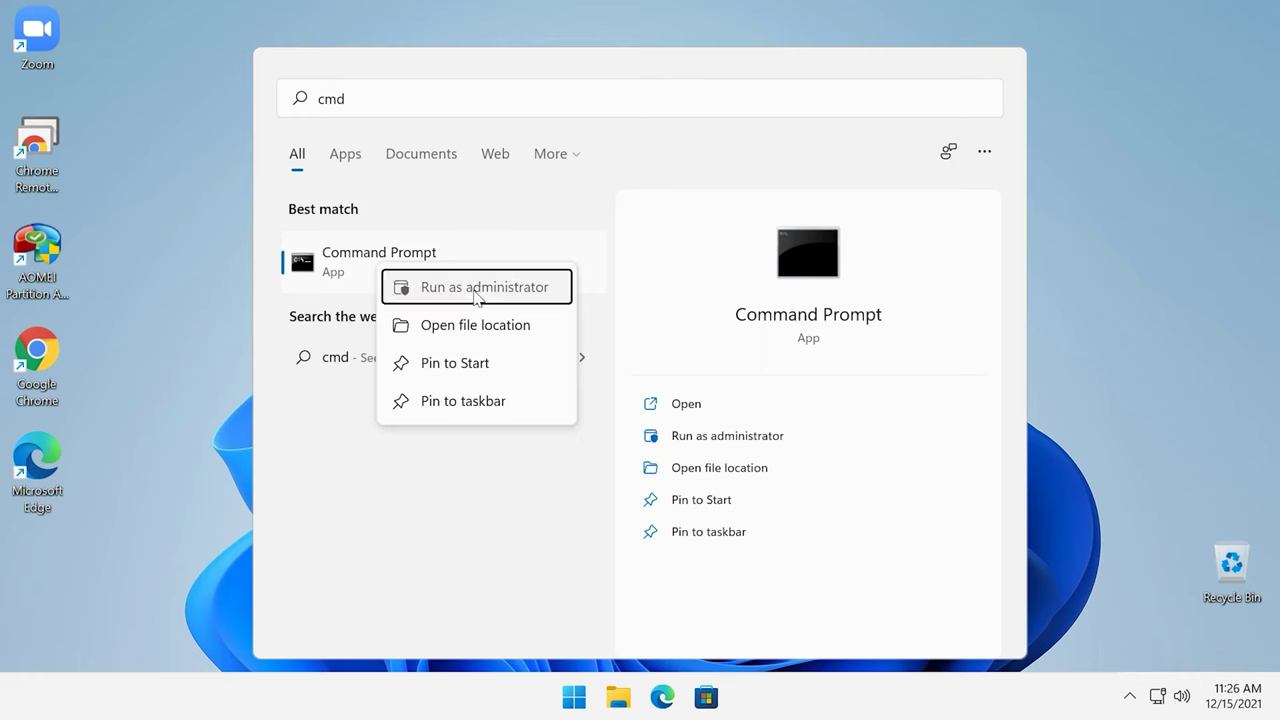
left_click(477, 290)
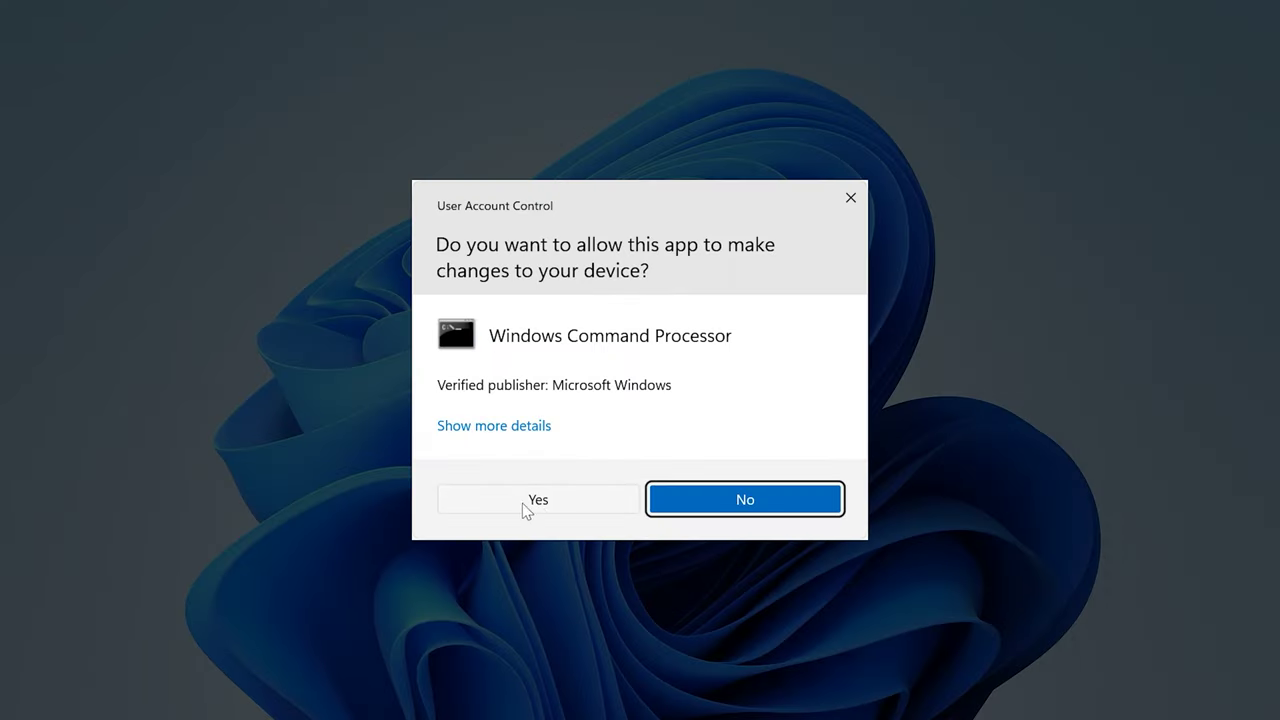
left_click(538, 500)
left_click(934, 117)
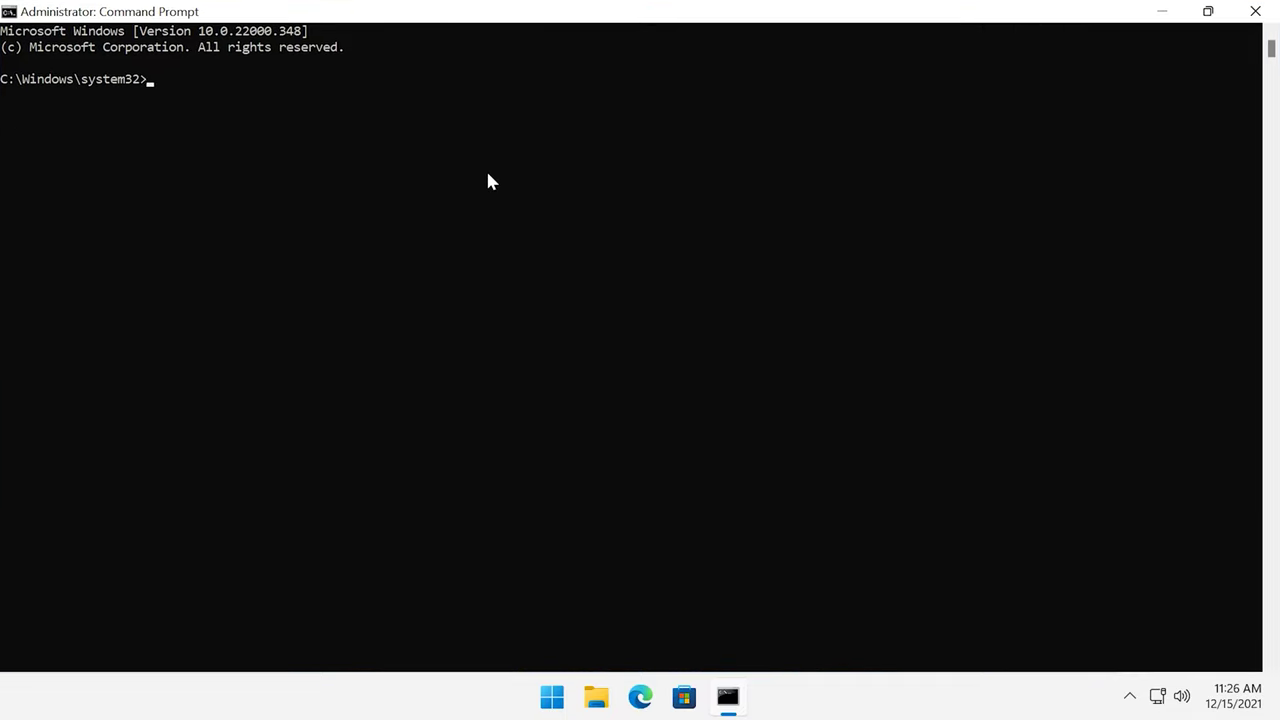
Start DiskPart, run 'list disk', and highlight the Disk 0 and Disk 1 rows.
type("Diskpart")
key("Return")
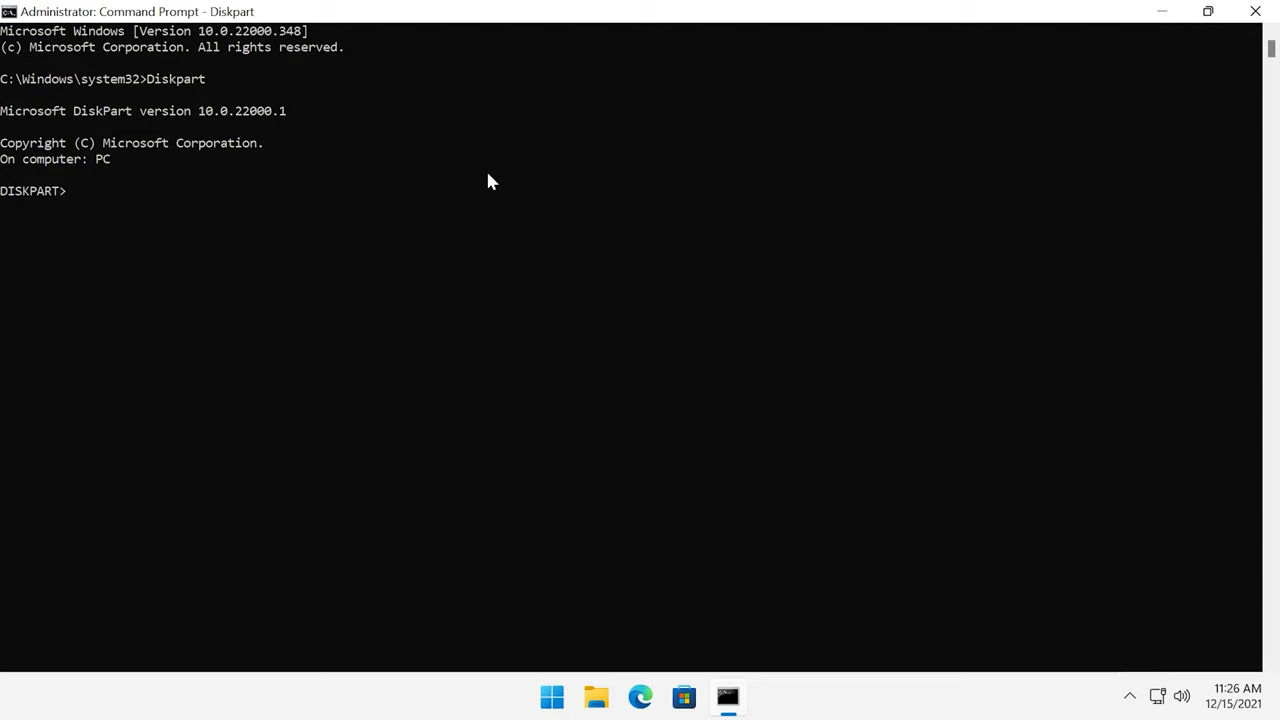
type("List disk")
key("Return")
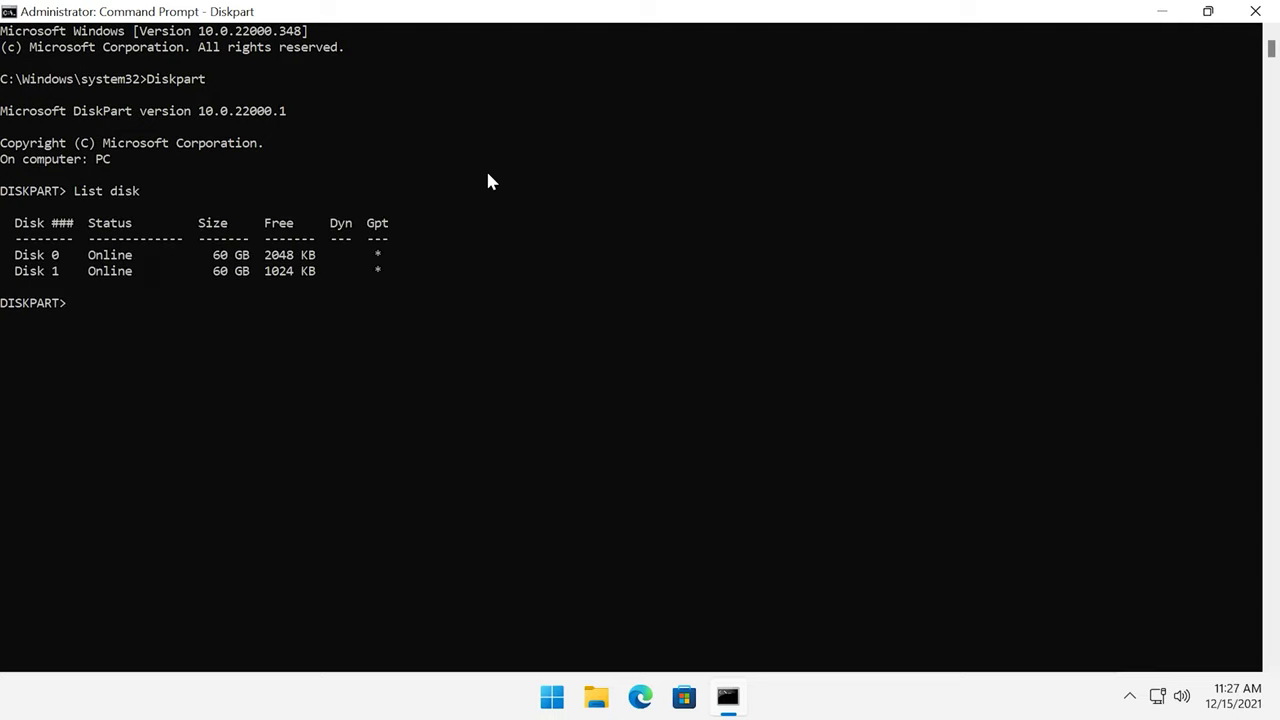
left_click_drag(12, 255, 322, 256)
left_click_drag(10, 273, 316, 277)
left_click(55, 256)
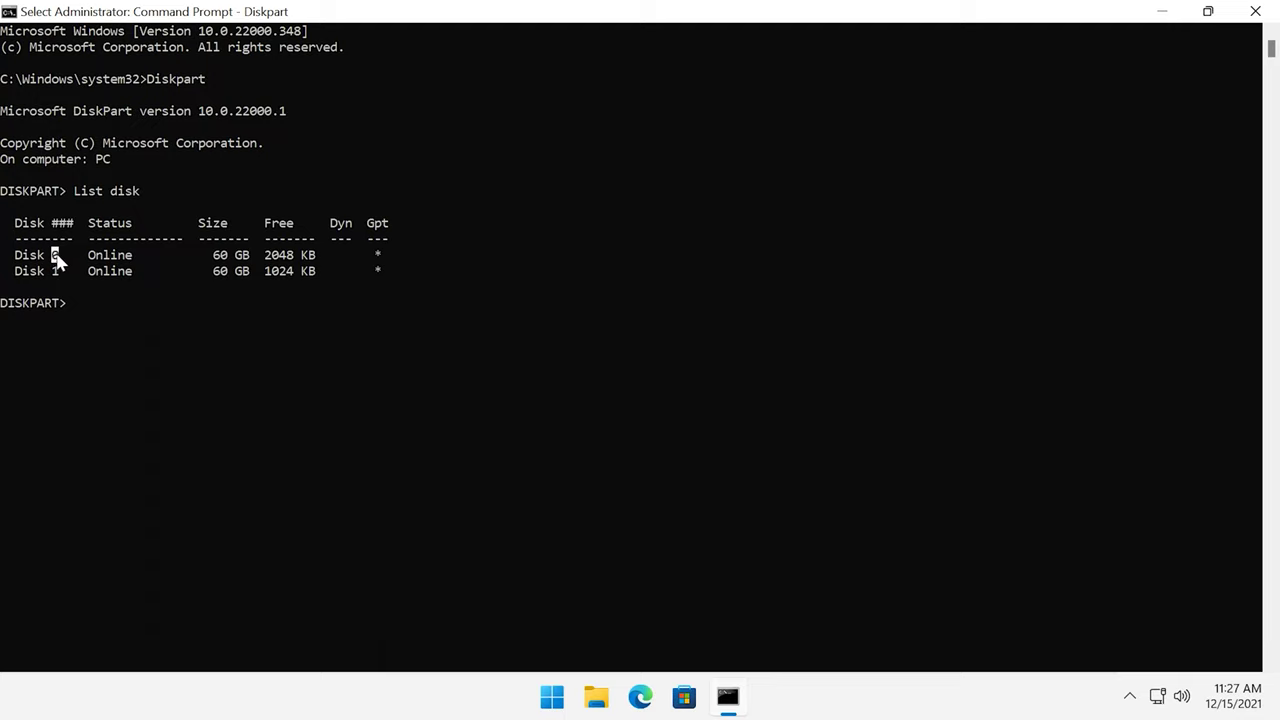
left_click(55, 271)
Select disk 0 in DiskPart.
type("sk 0")
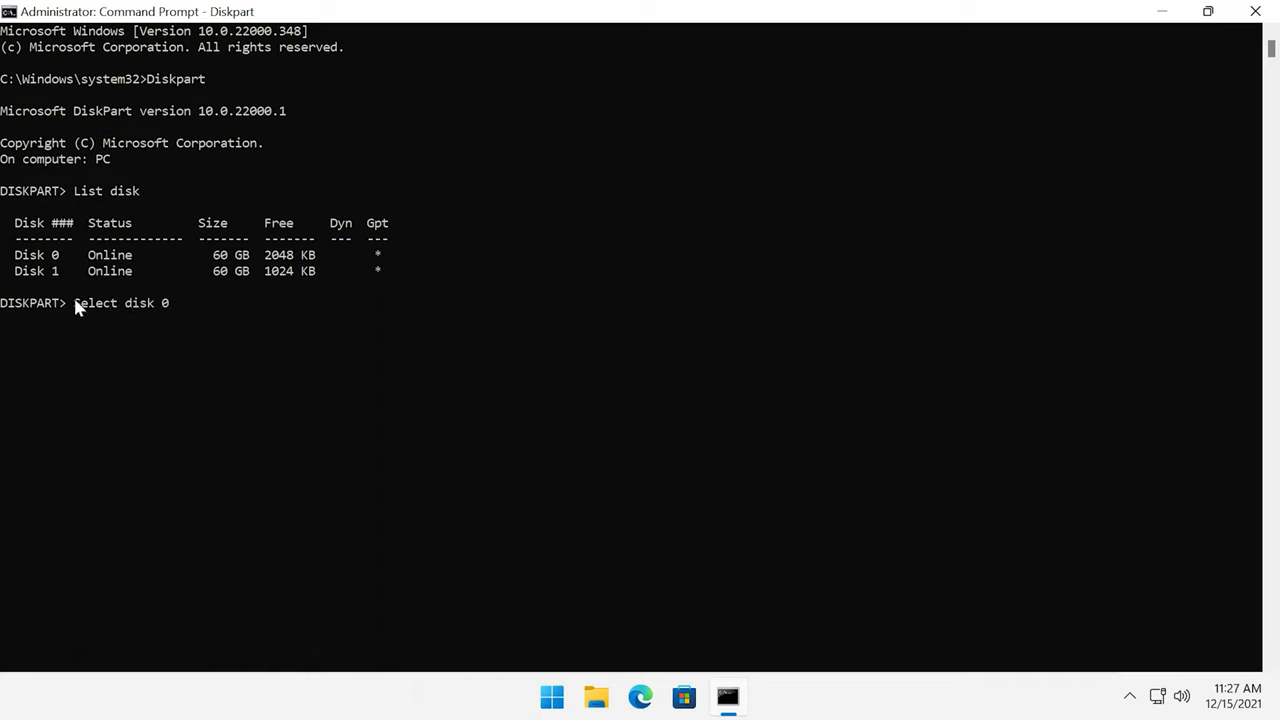
left_click_drag(13, 257, 80, 262)
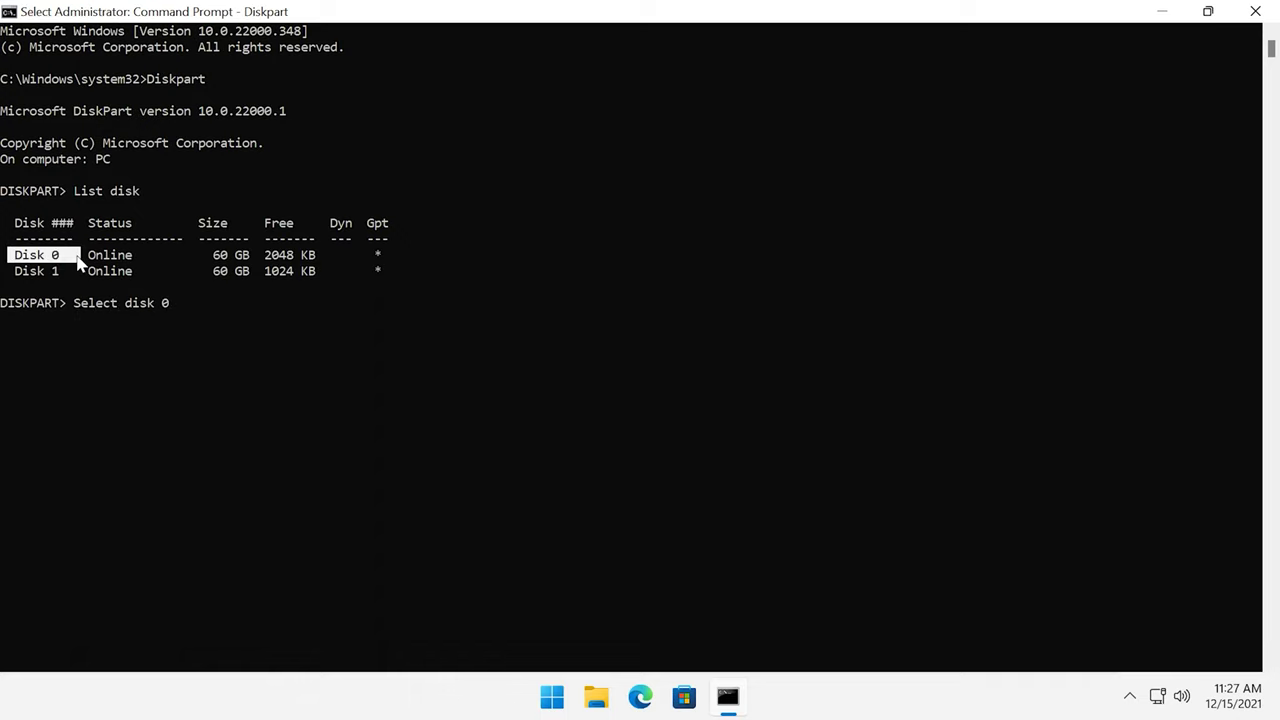
key("Escape")
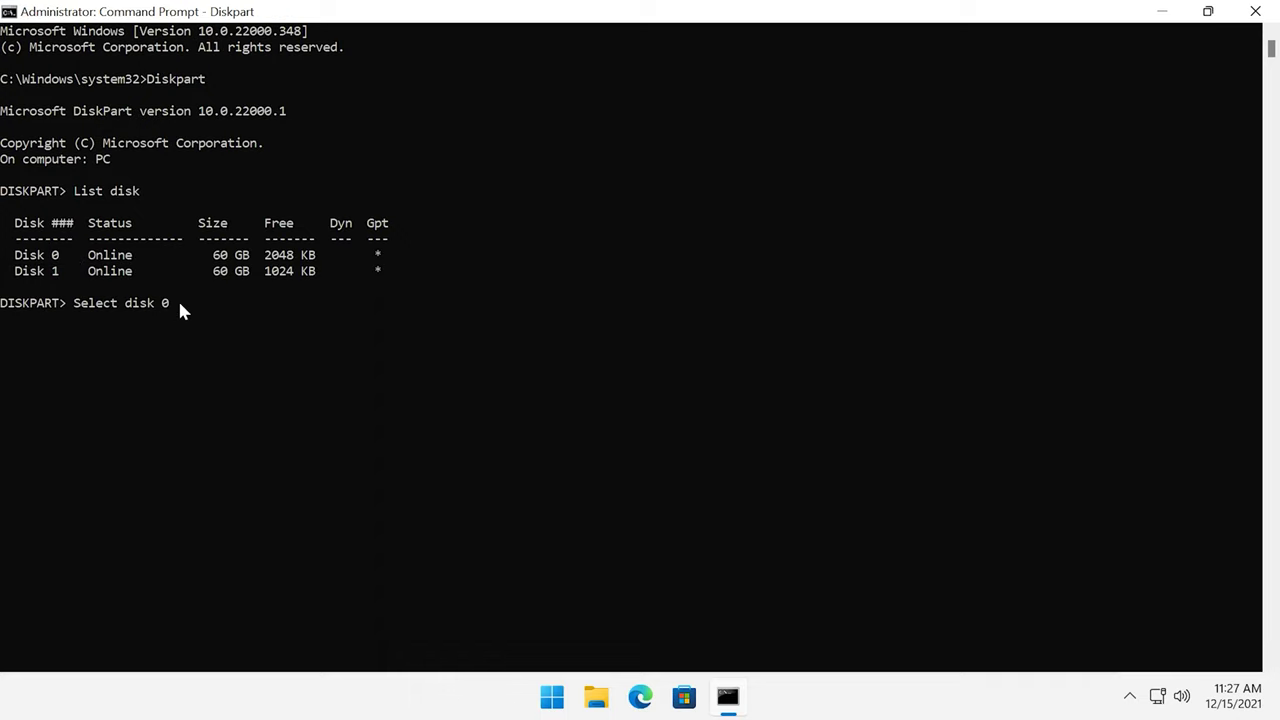
key("Return")
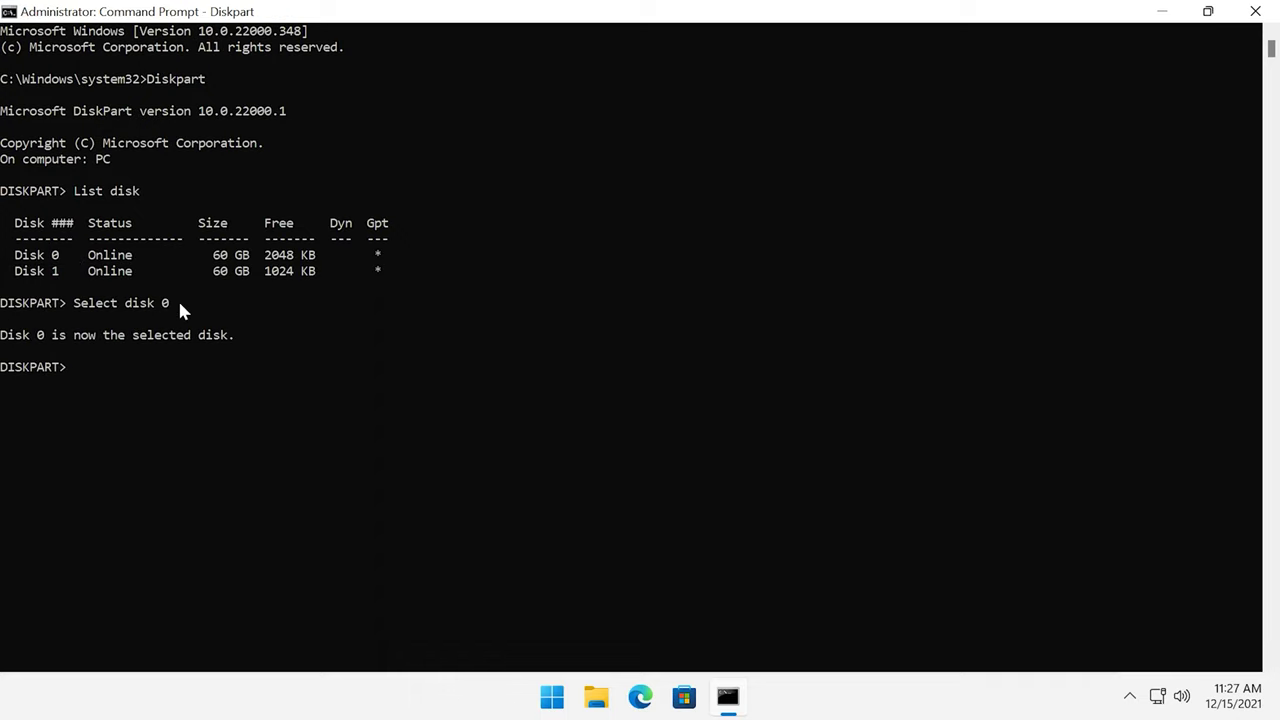
Run 'list partition' and highlight Disk 0's partition rows through Partition 5.
type("List partition")
key("Return")
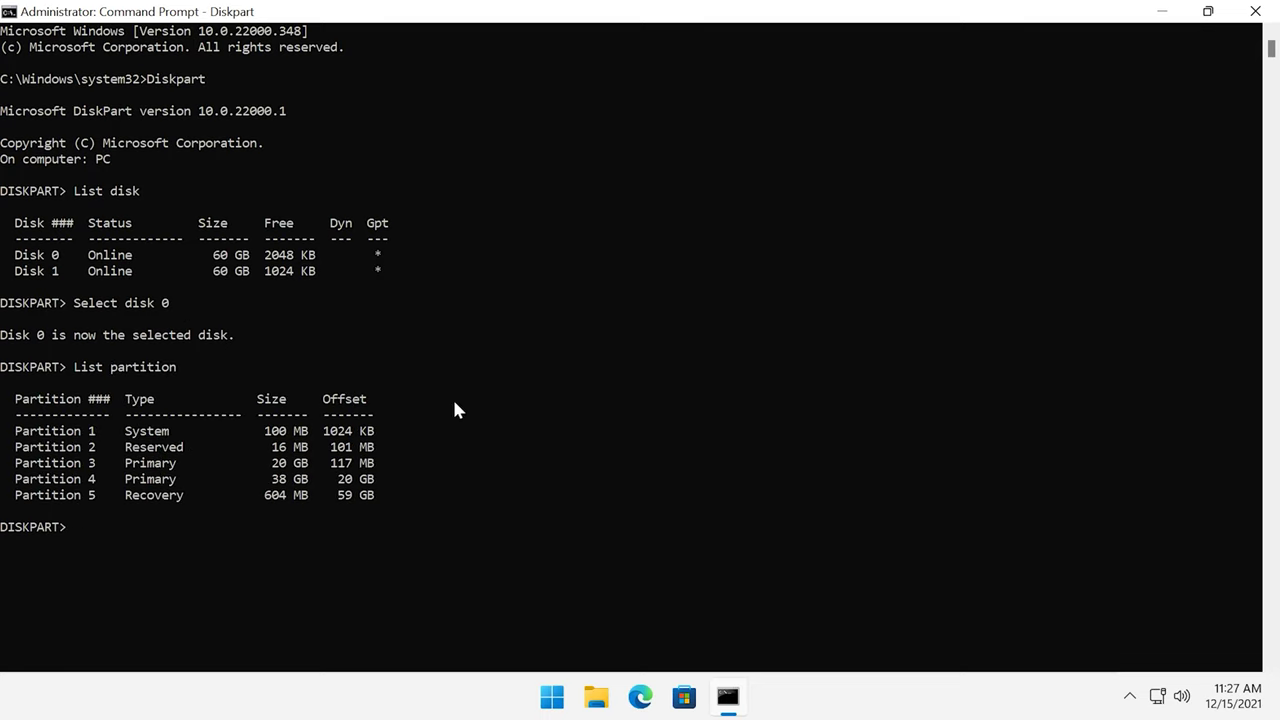
left_click(10, 432)
left_click_drag(52, 440, 112, 432)
left_click_drag(10, 448, 104, 478)
left_click_drag(12, 495, 108, 497)
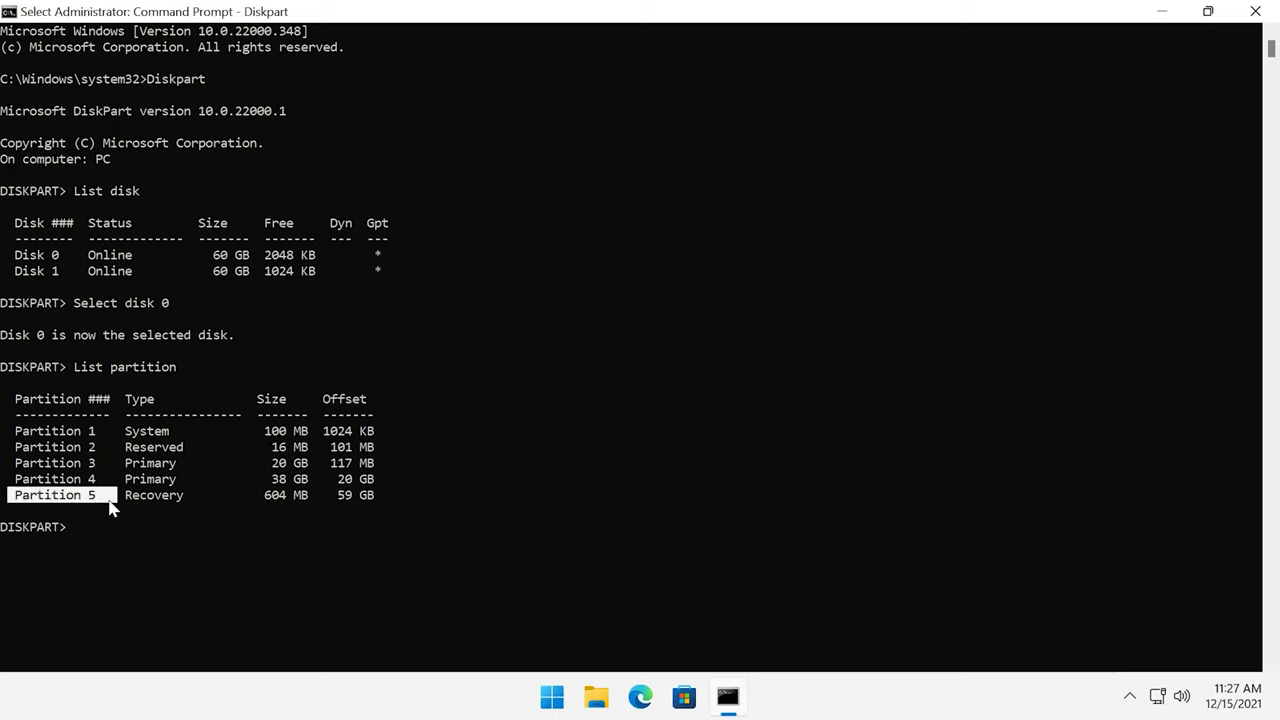
left_click(78, 527)
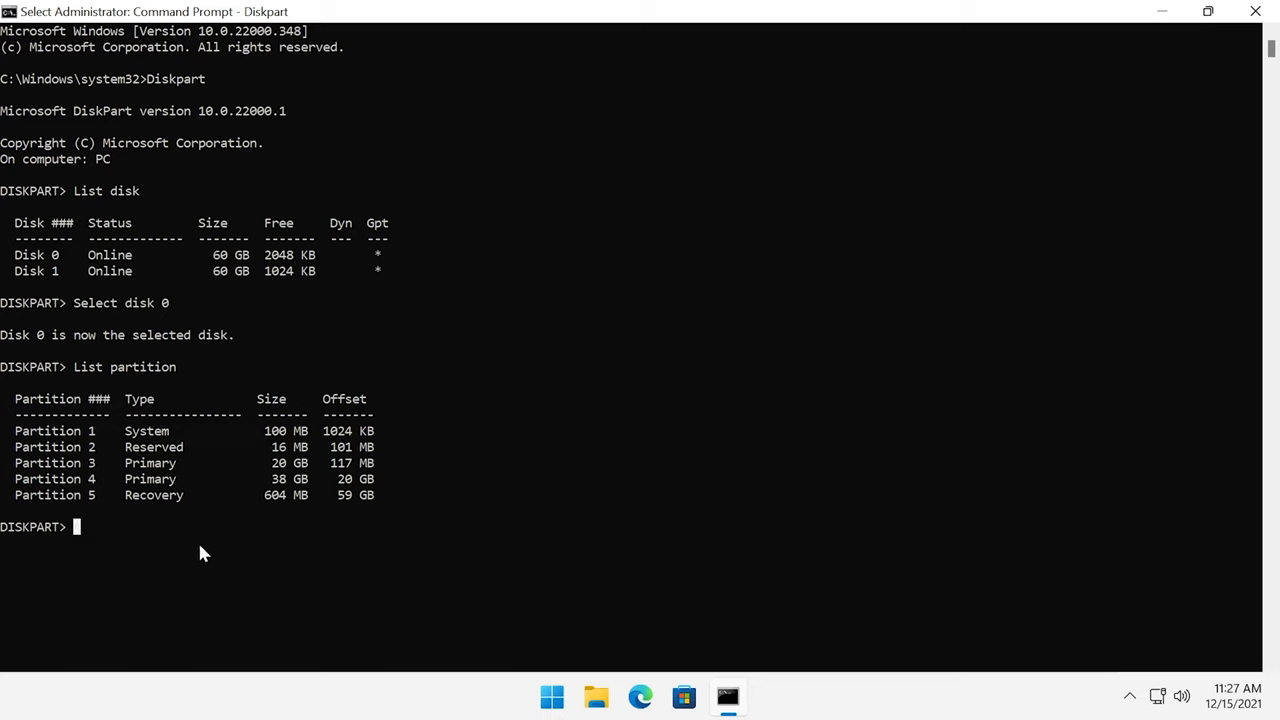
right_click(550, 702)
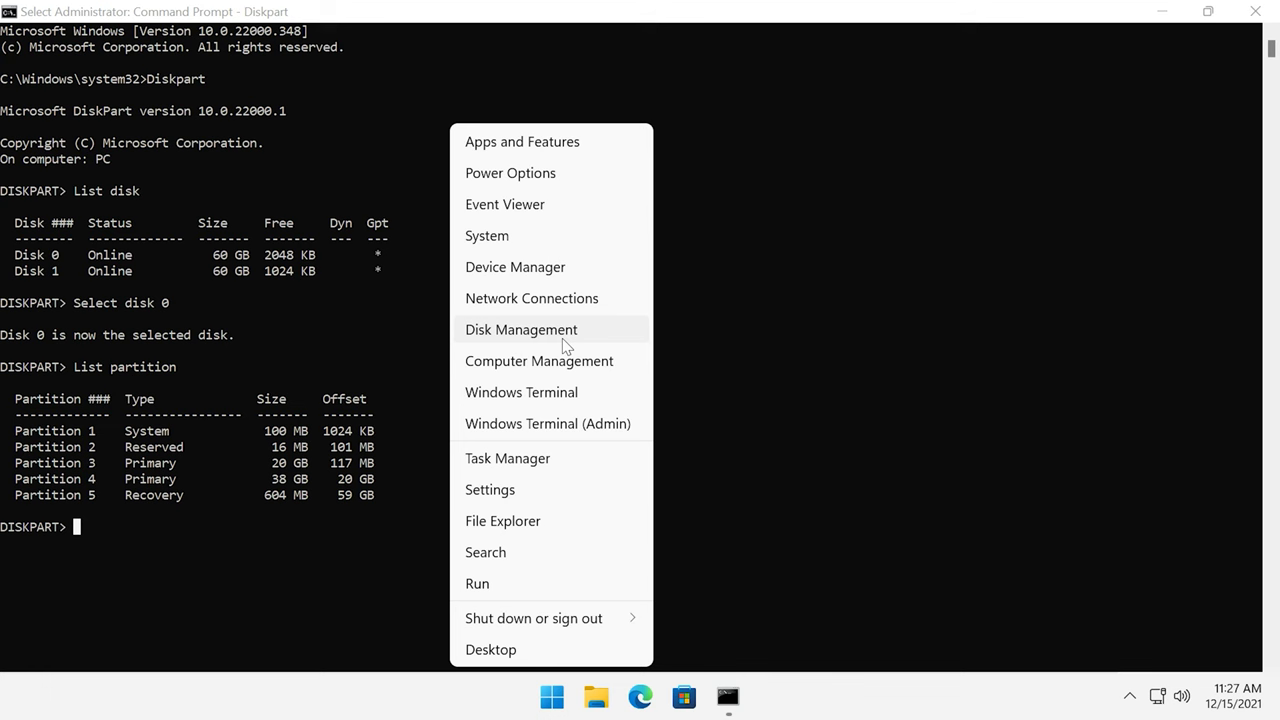
left_click(519, 335)
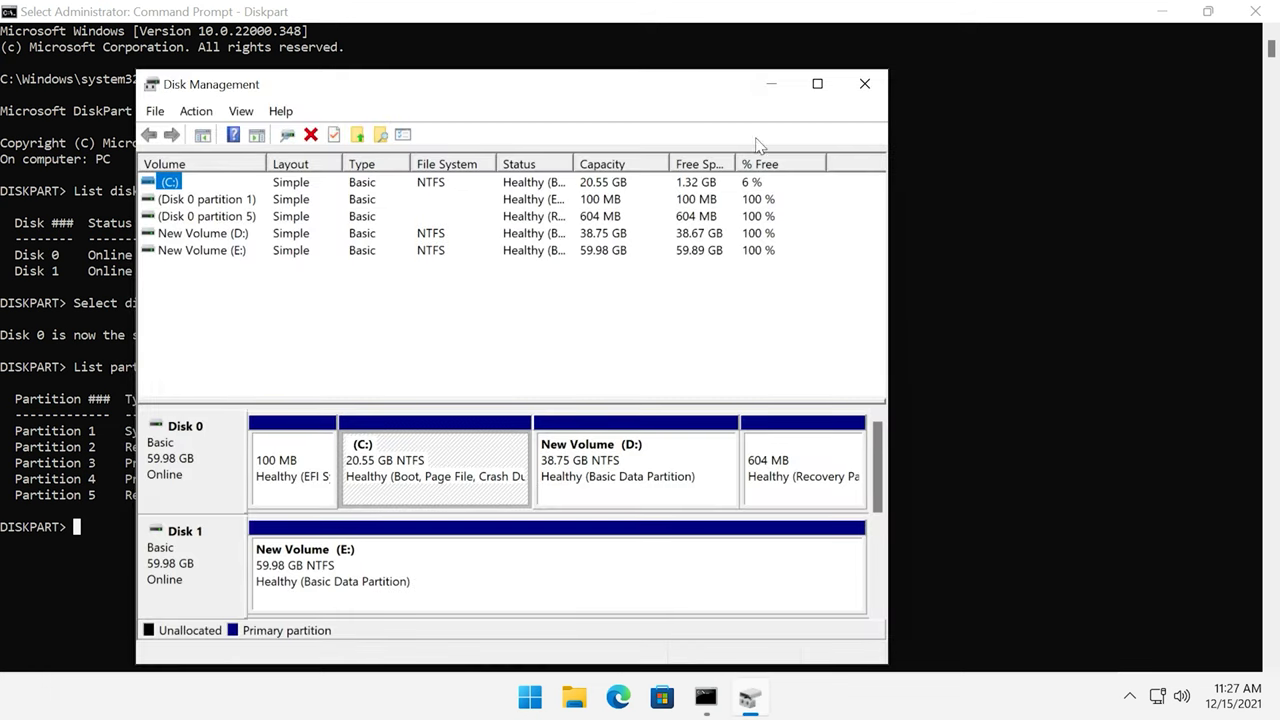
left_click(817, 85)
left_click(742, 395)
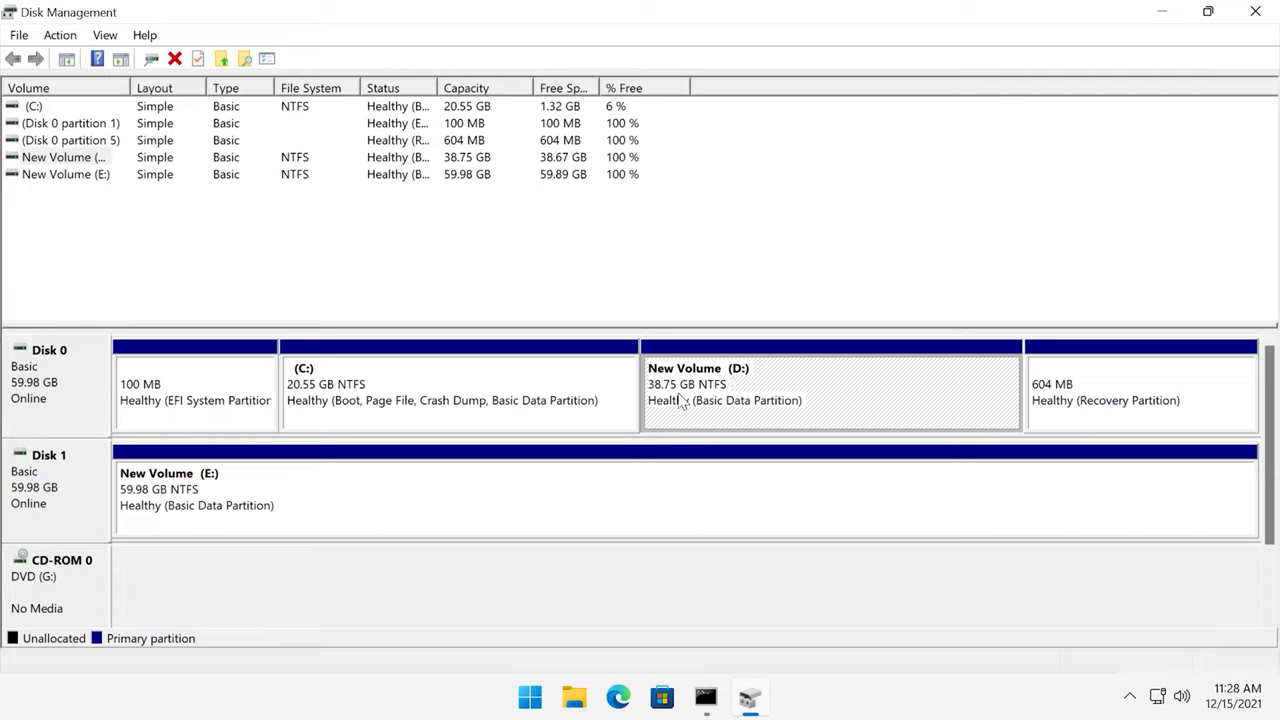
left_click(1255, 11)
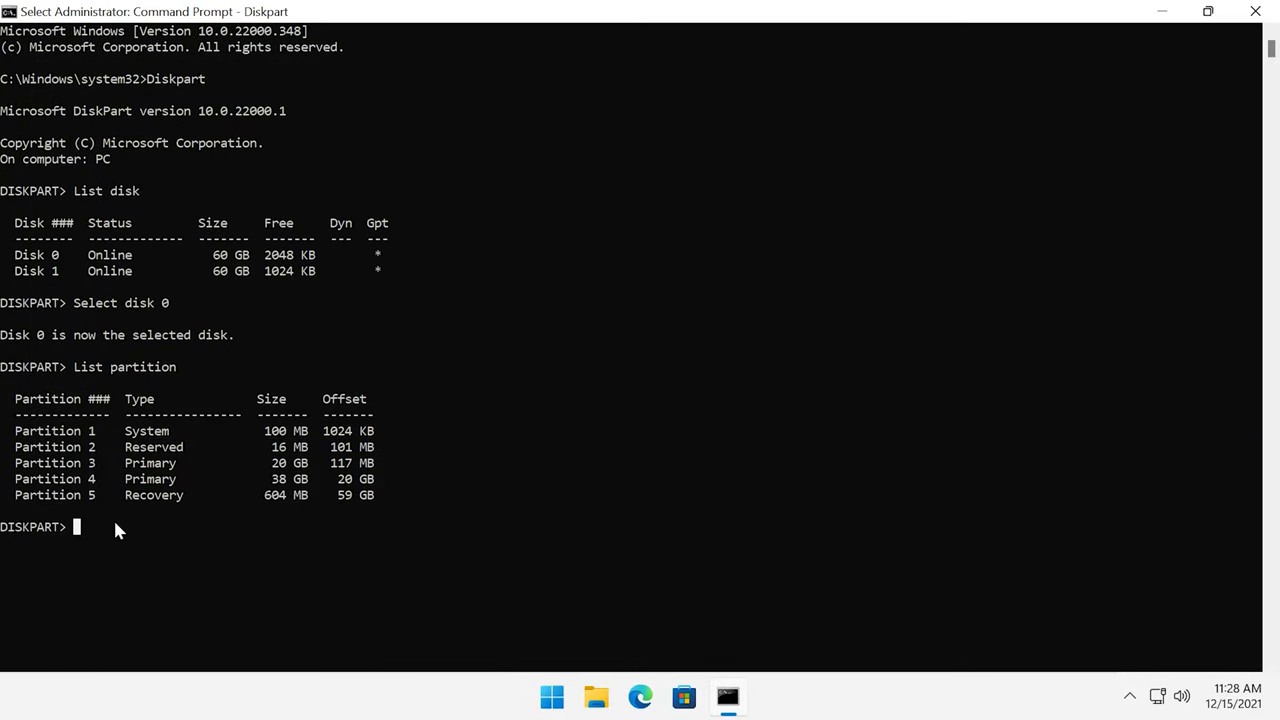
Select the 38 GB Partition 4 in DiskPart and delete it.
left_click_drag(10, 480, 311, 478)
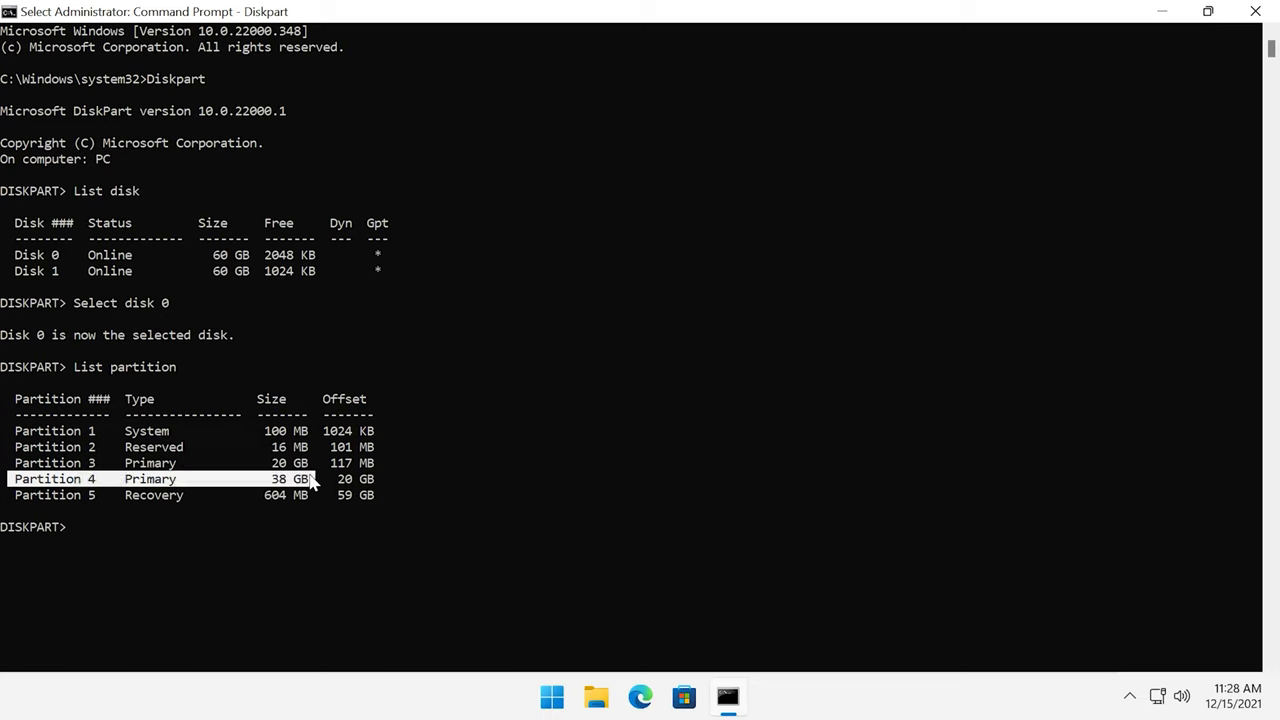
right_click(77, 535)
type("Sele")
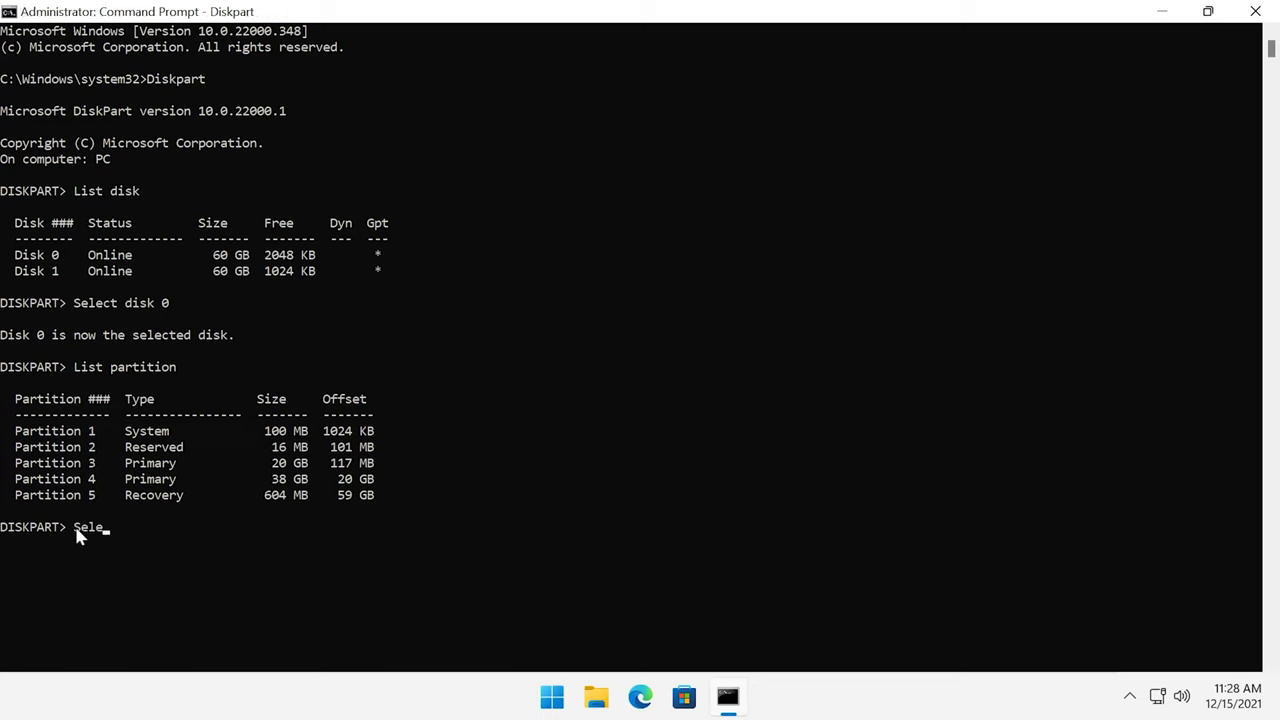
type("ct partition 4")
key("Return")
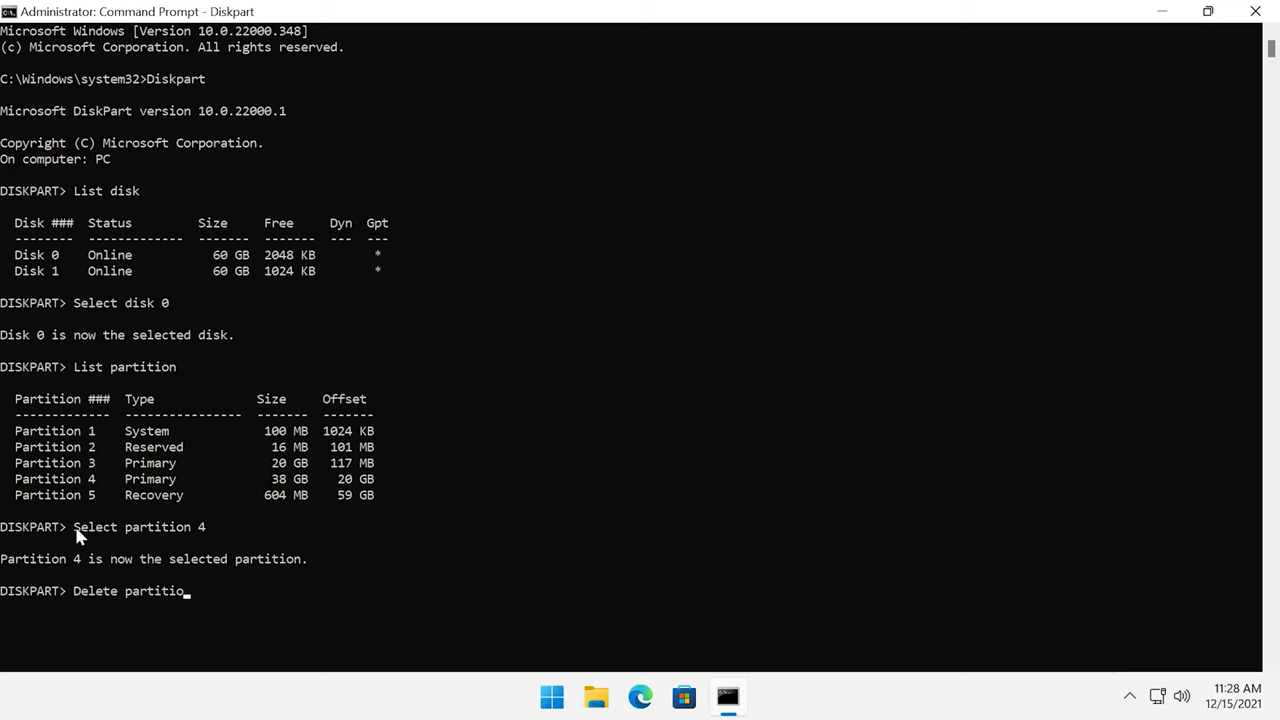
key("Return")
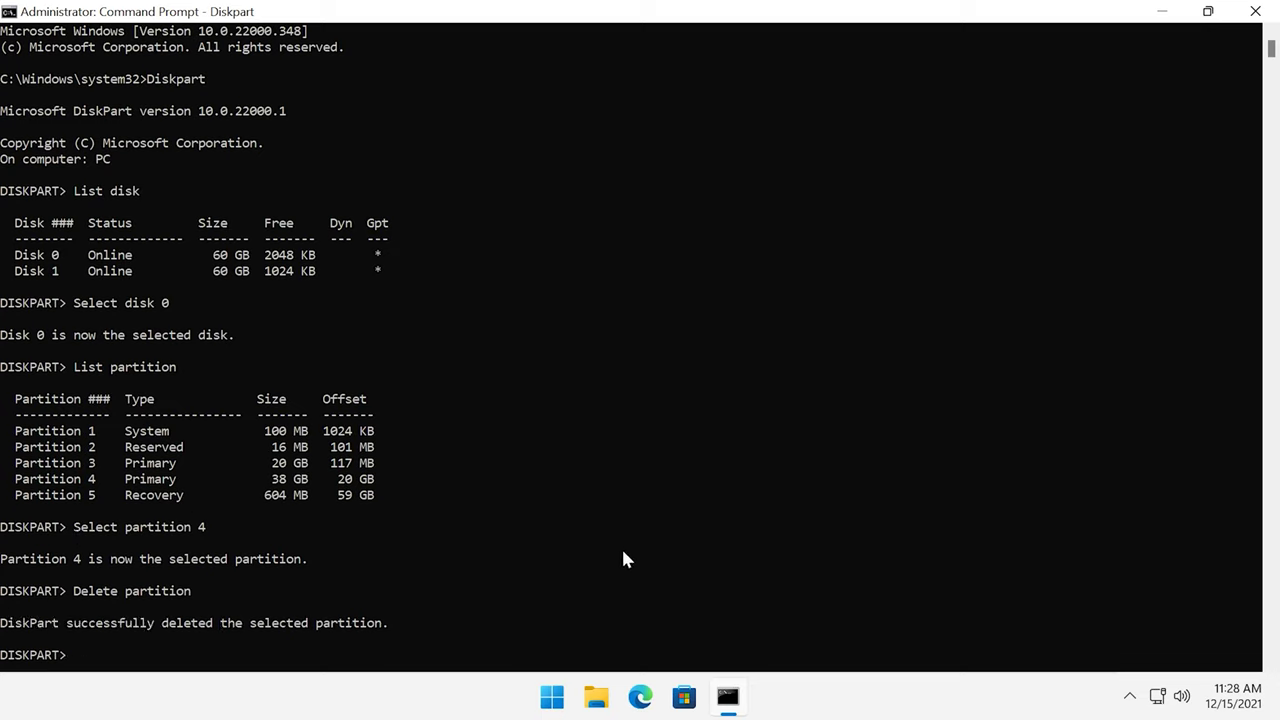
right_click(552, 700)
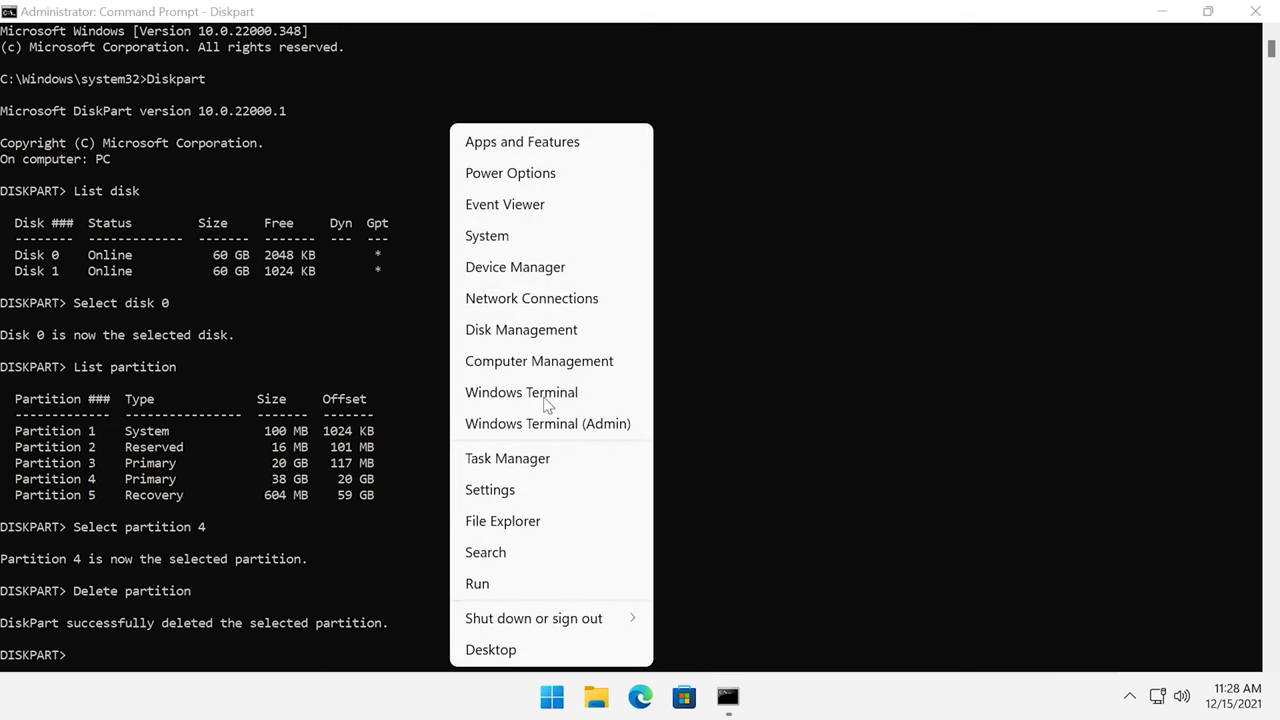
Open Disk Management maximized and select the 38.75 GB unallocated space and C:.
left_click(520, 338)
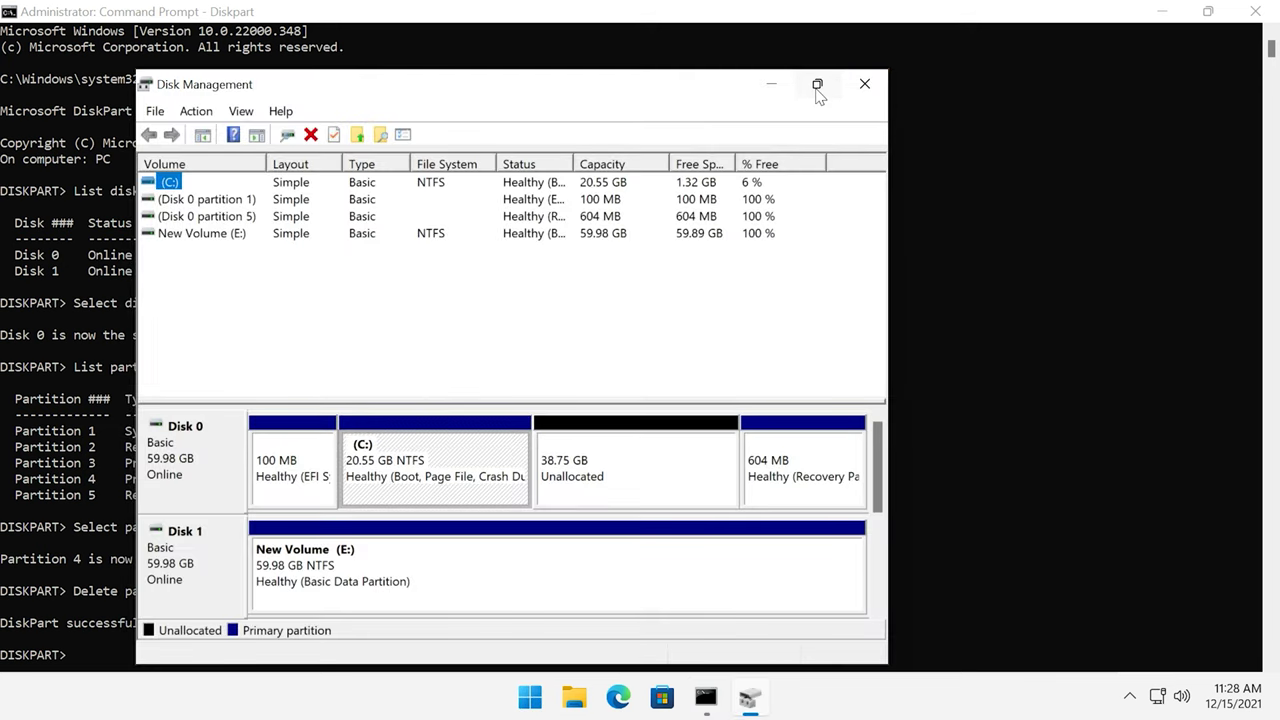
left_click(817, 85)
left_click(743, 390)
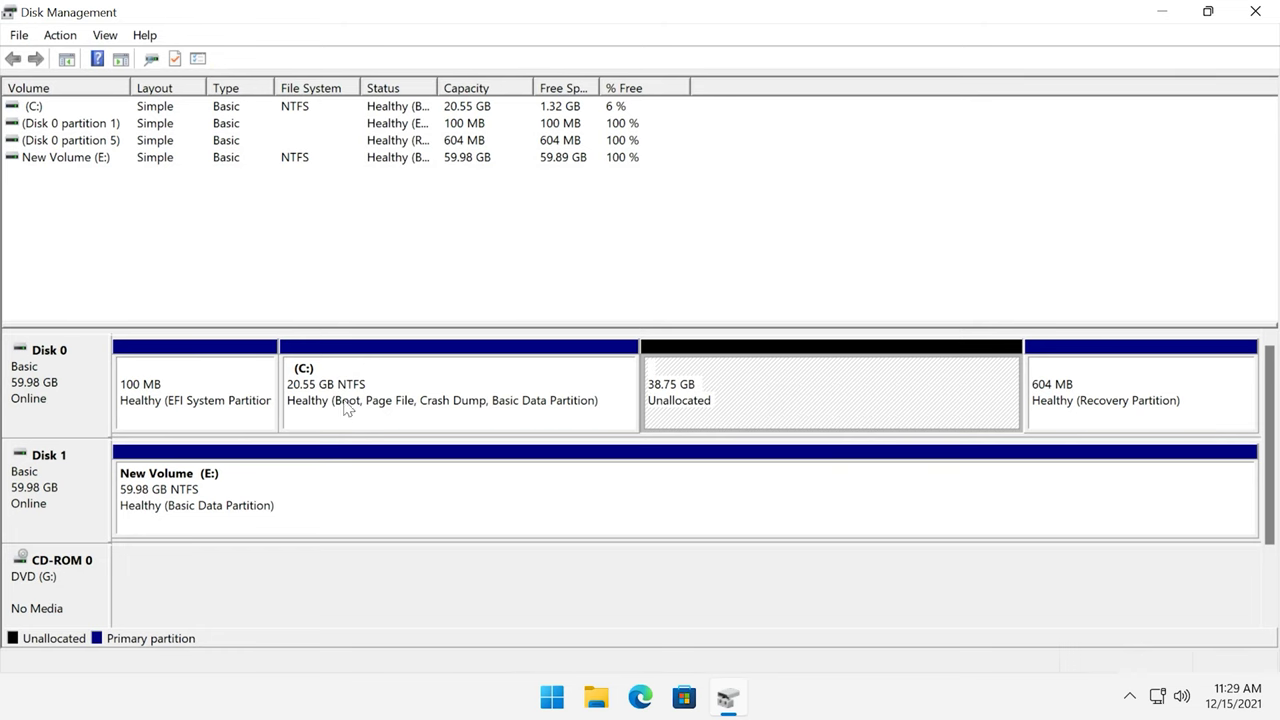
left_click(333, 401)
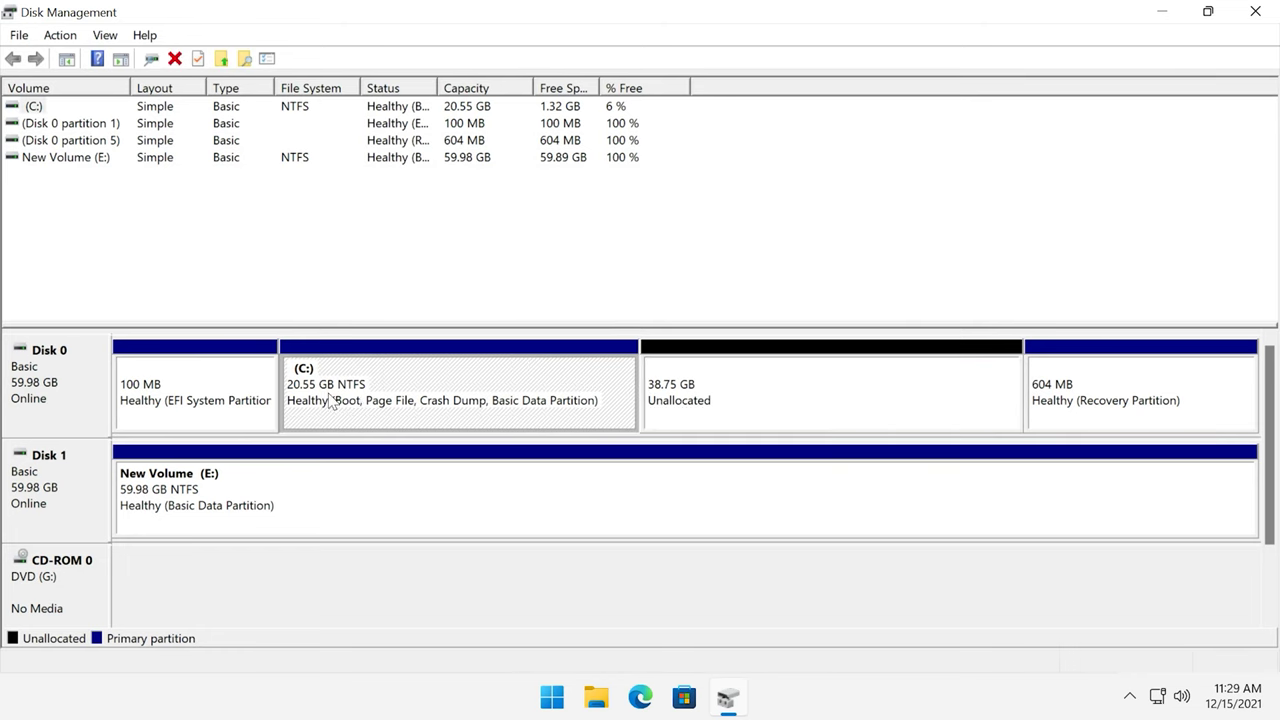
Extend the C: volume by 7000 MB using the Extend Volume wizard.
right_click(366, 395)
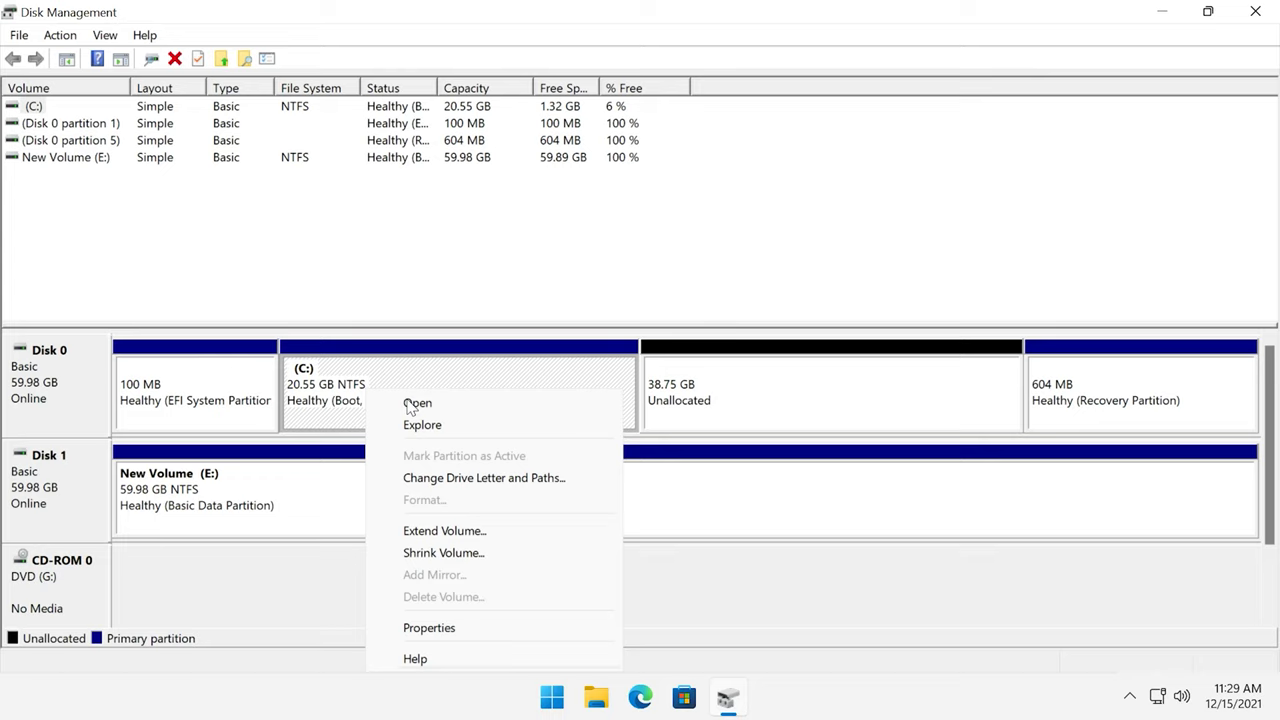
left_click(438, 533)
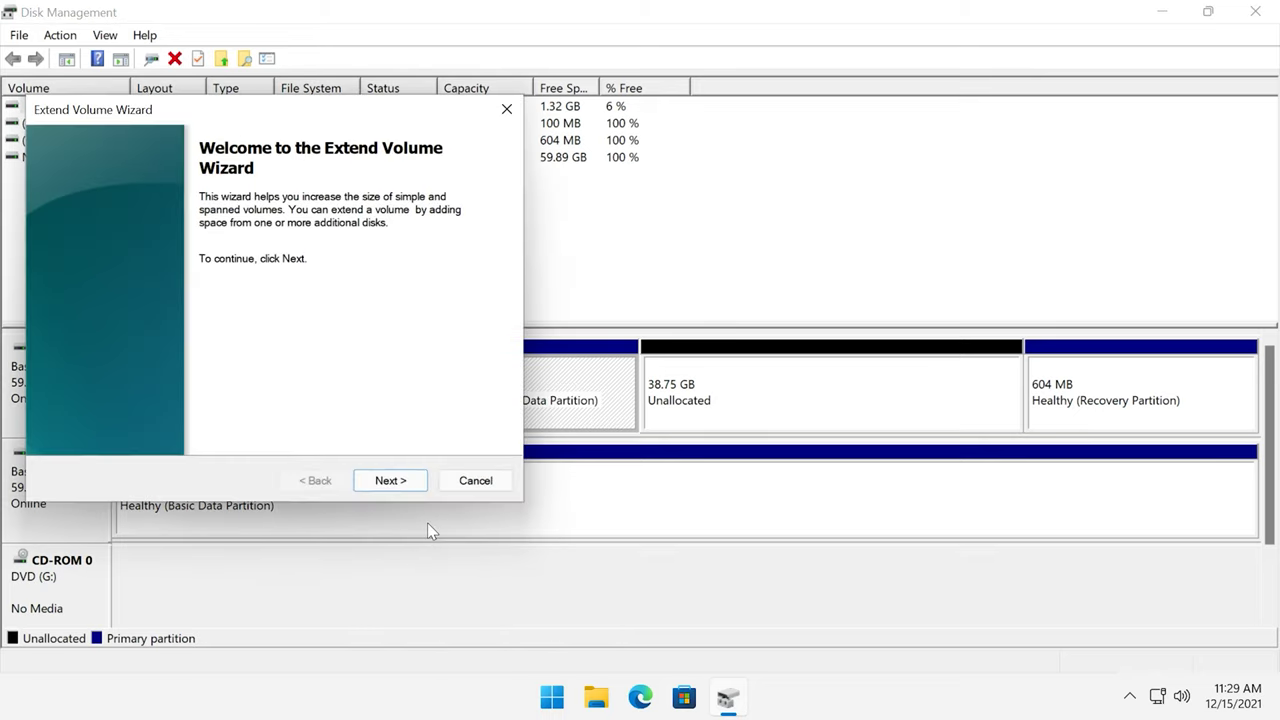
left_click(393, 484)
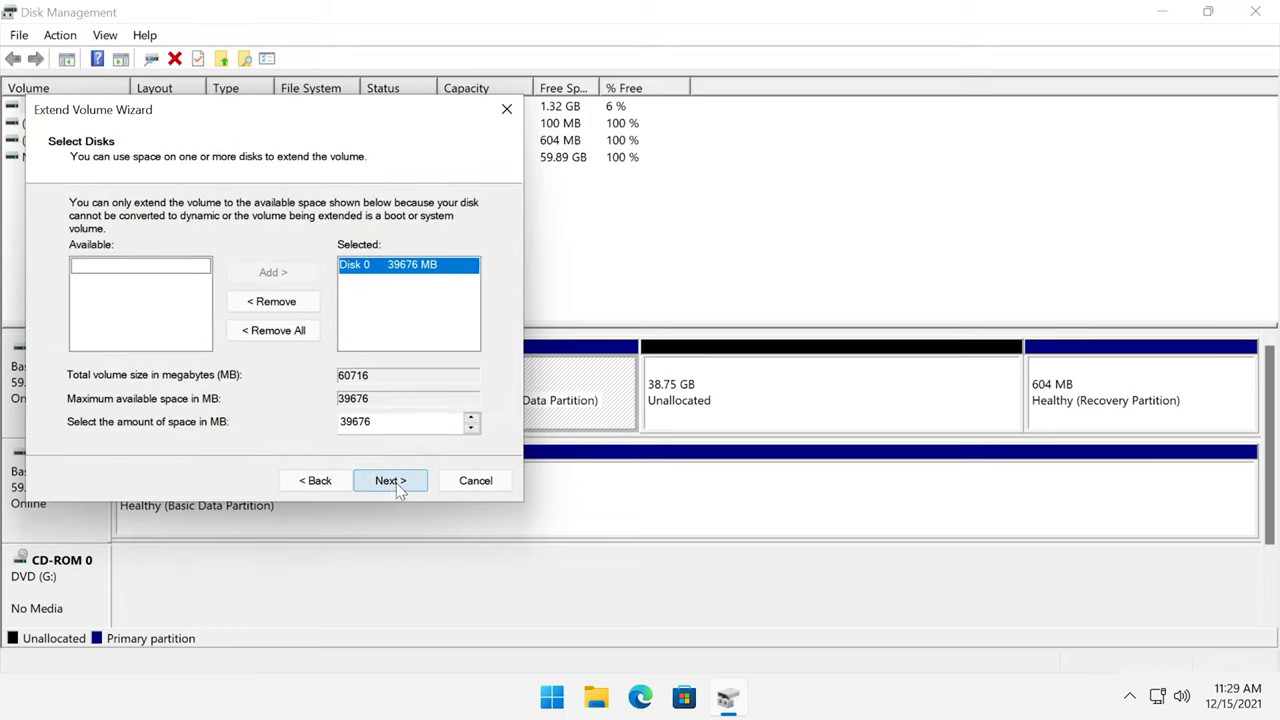
double_click(404, 426)
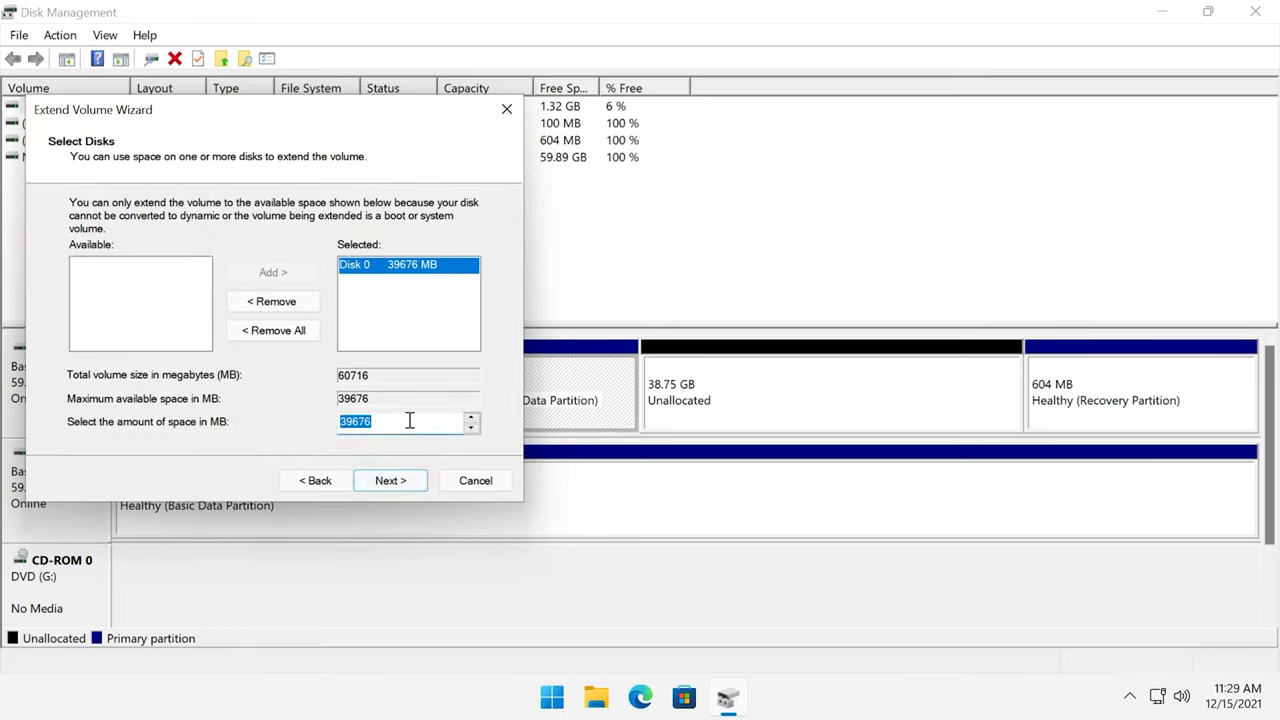
type("7000")
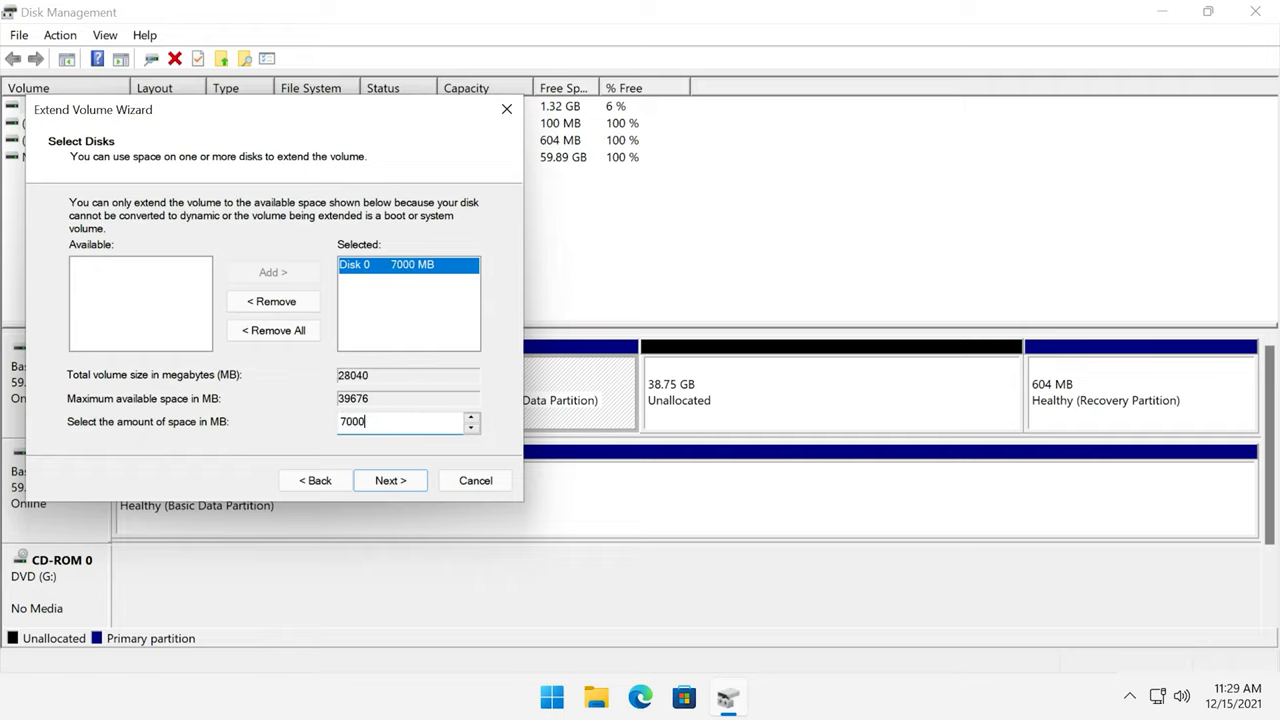
left_click(390, 482)
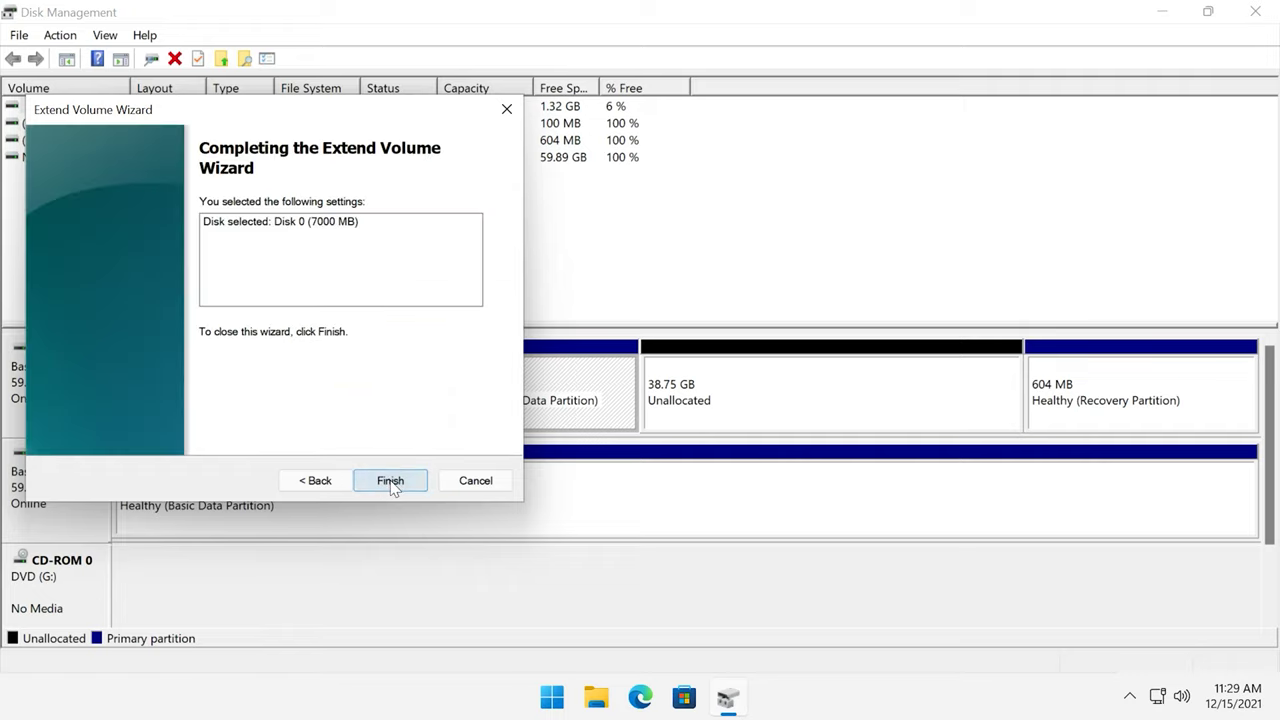
left_click(390, 481)
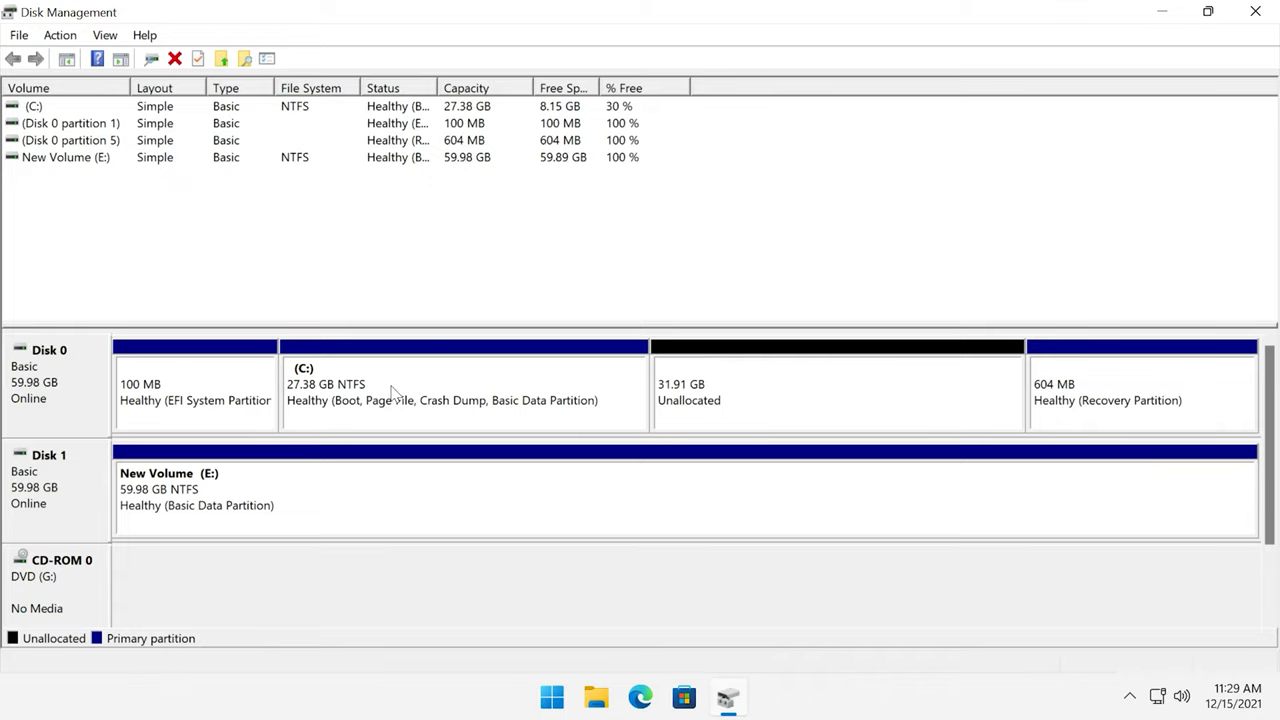
Create a 31.91 GB NTFS simple volume with letter D: from the unallocated space.
right_click(692, 404)
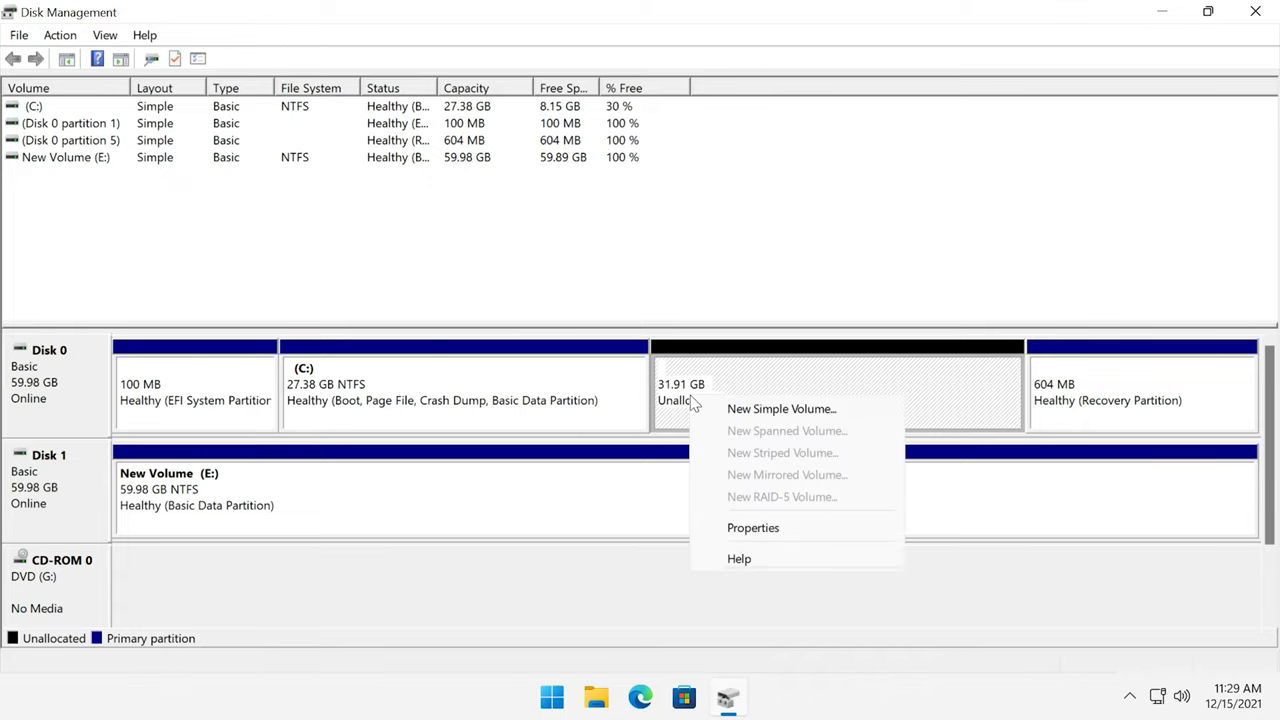
left_click(781, 413)
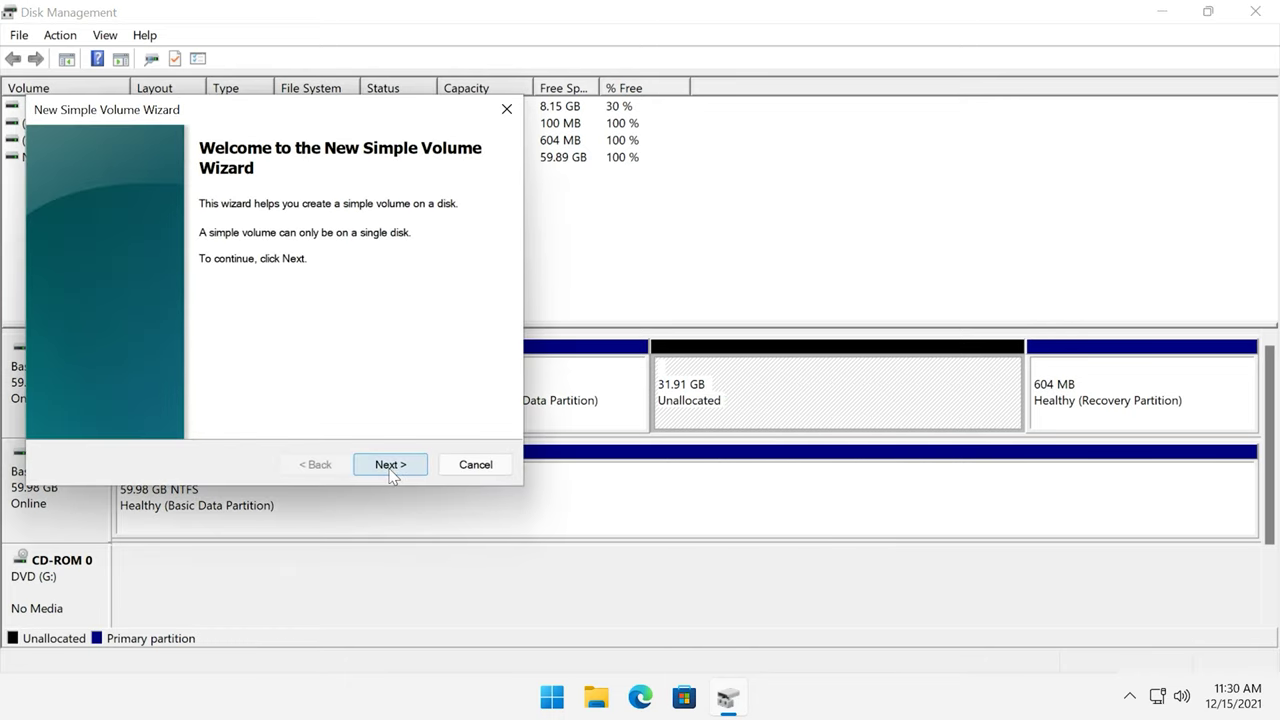
left_click(390, 466)
left_click(389, 471)
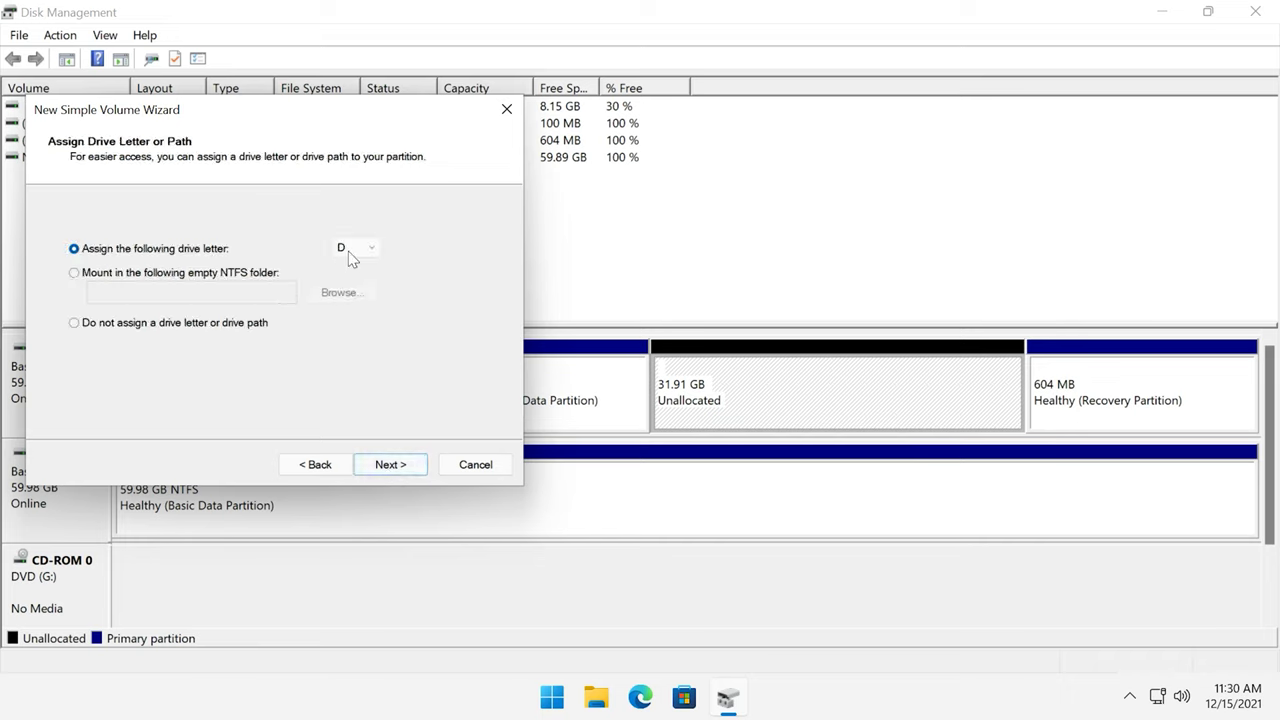
left_click(392, 468)
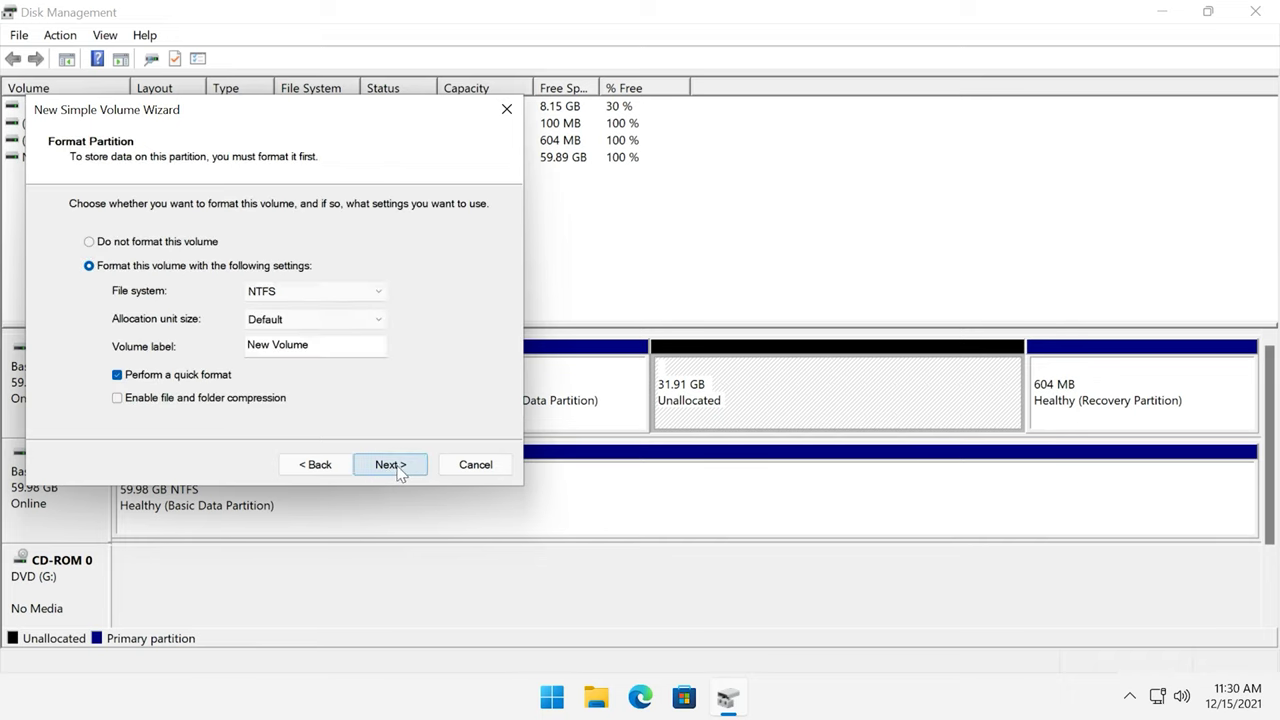
left_click(309, 295)
left_click(294, 322)
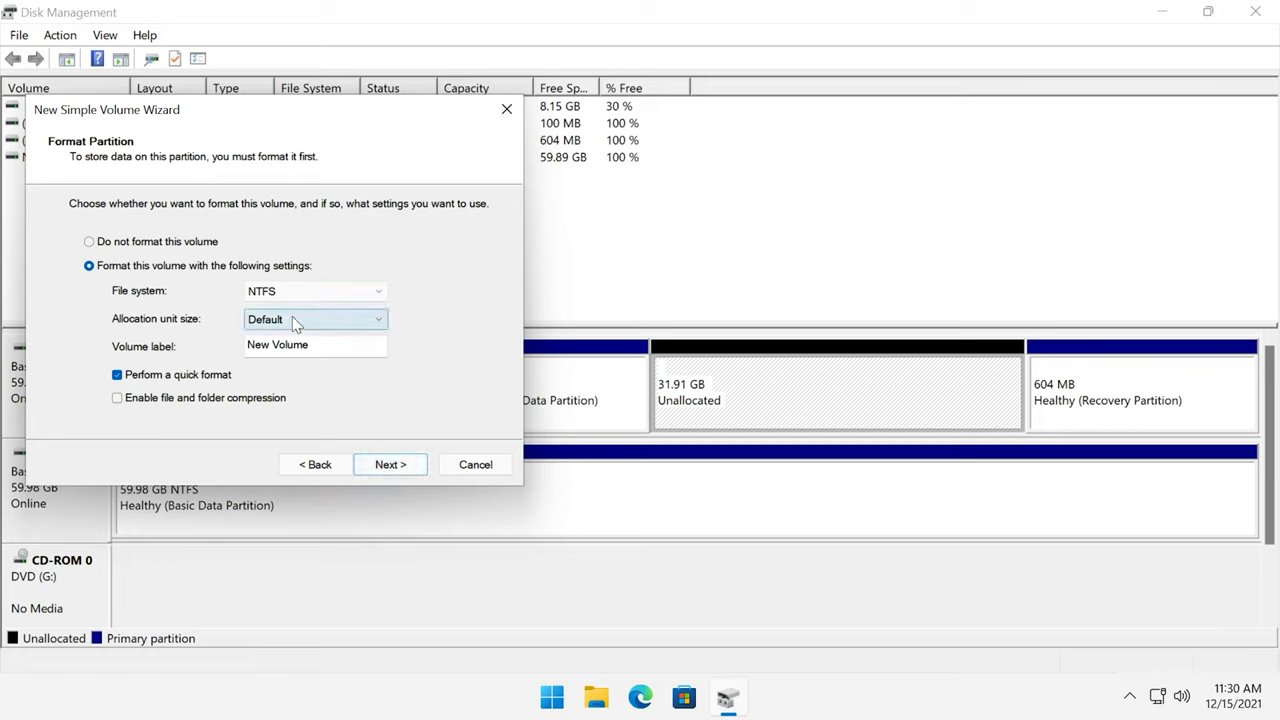
left_click(402, 466)
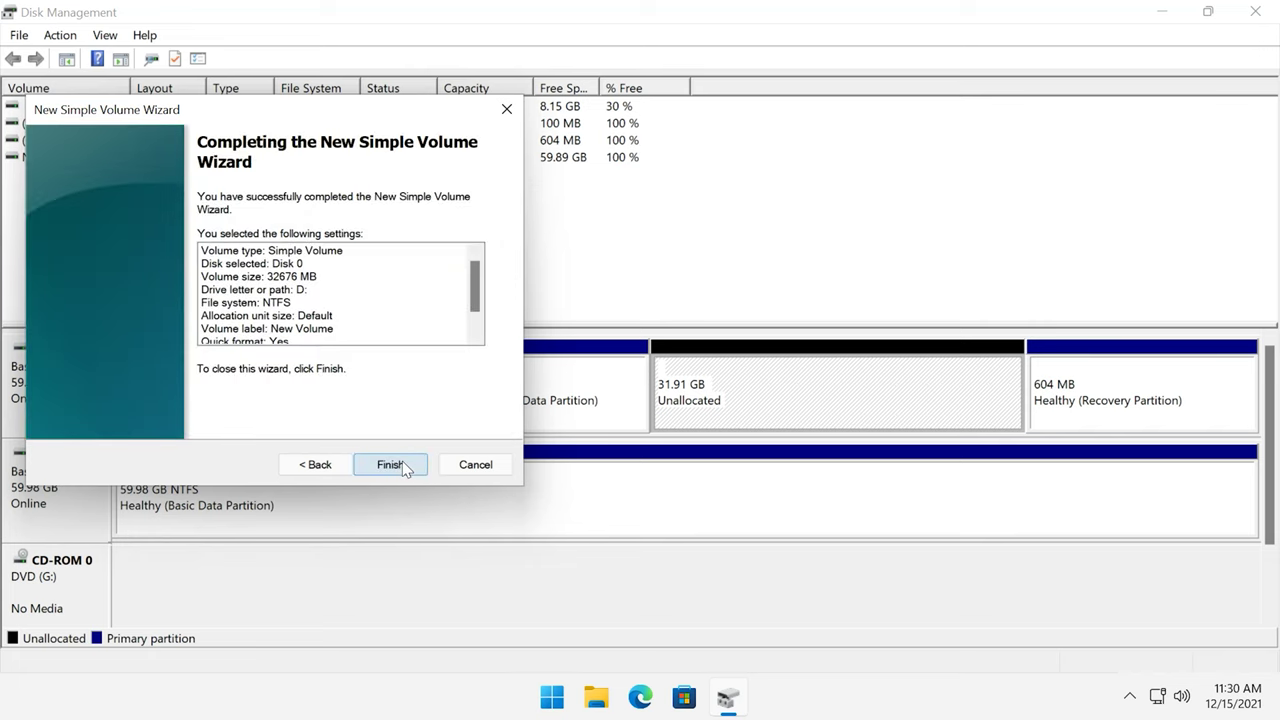
left_click(390, 465)
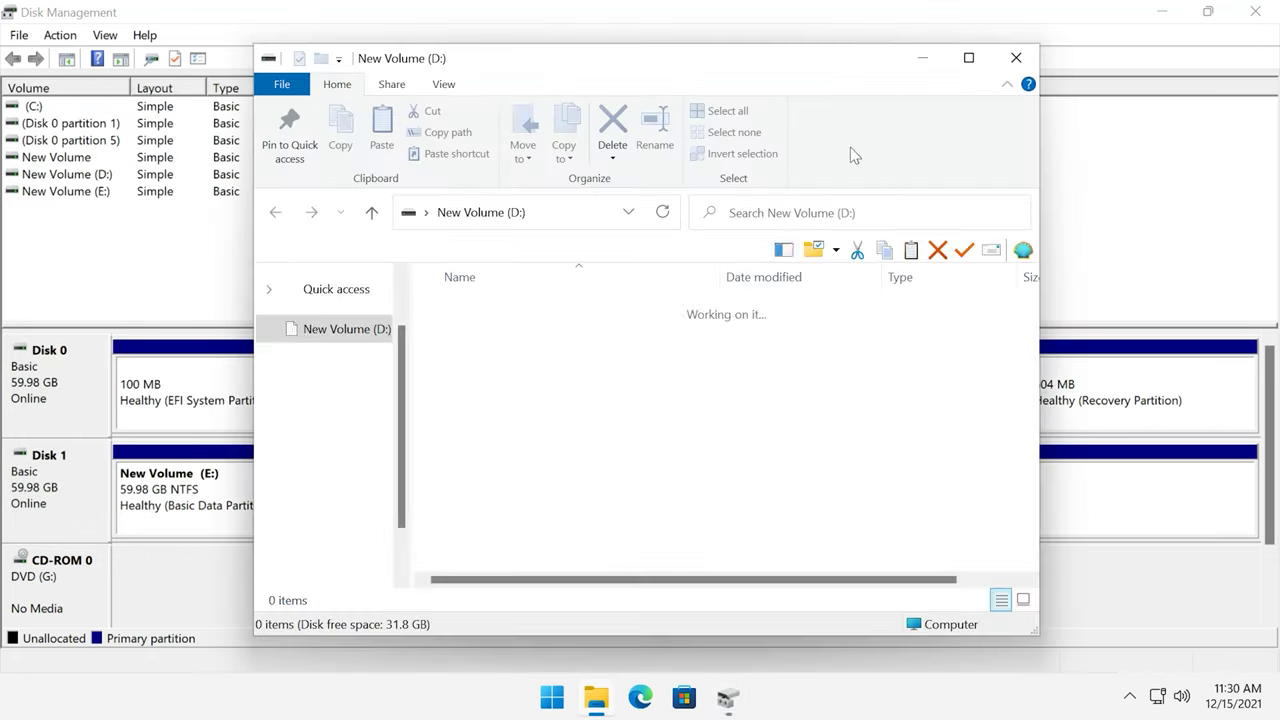
left_click(1016, 60)
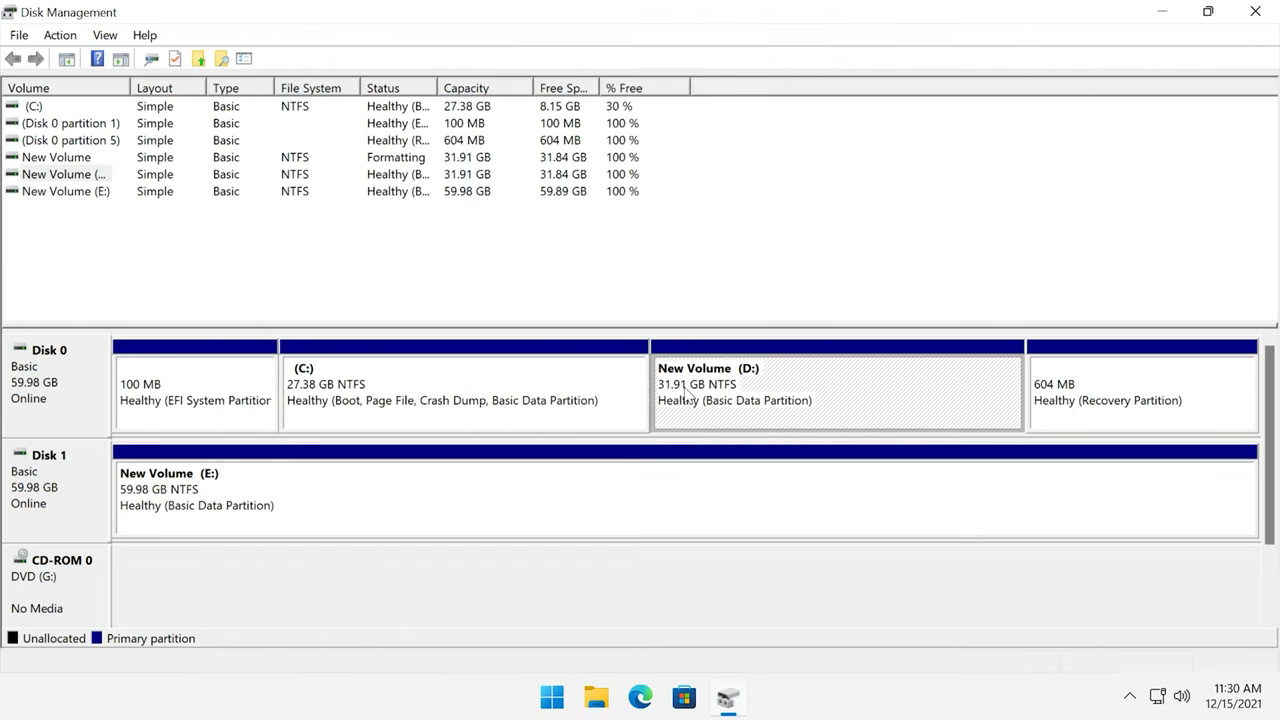
left_click(355, 396)
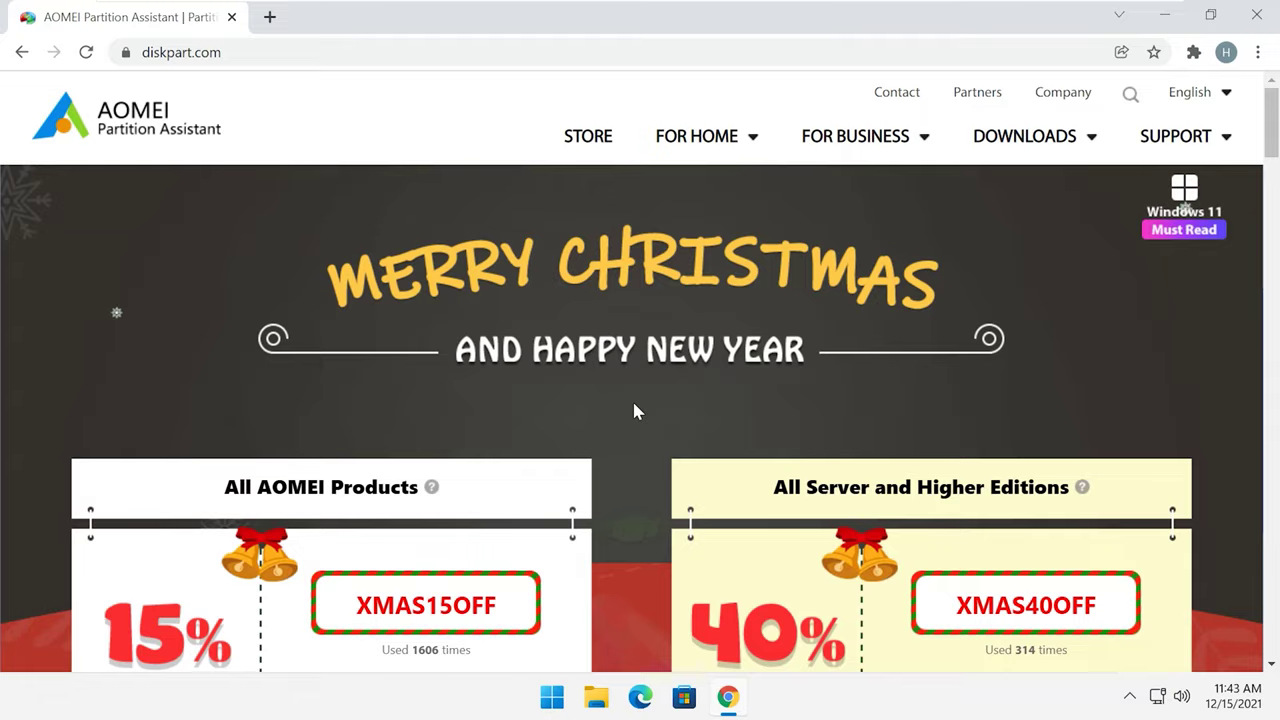
Scroll past the AOMEI edition cards on diskpart.com to the Partition Assistant Standard Download Freeware section.
scroll(632, 399, "down", 2)
scroll(634, 410, "down", 8)
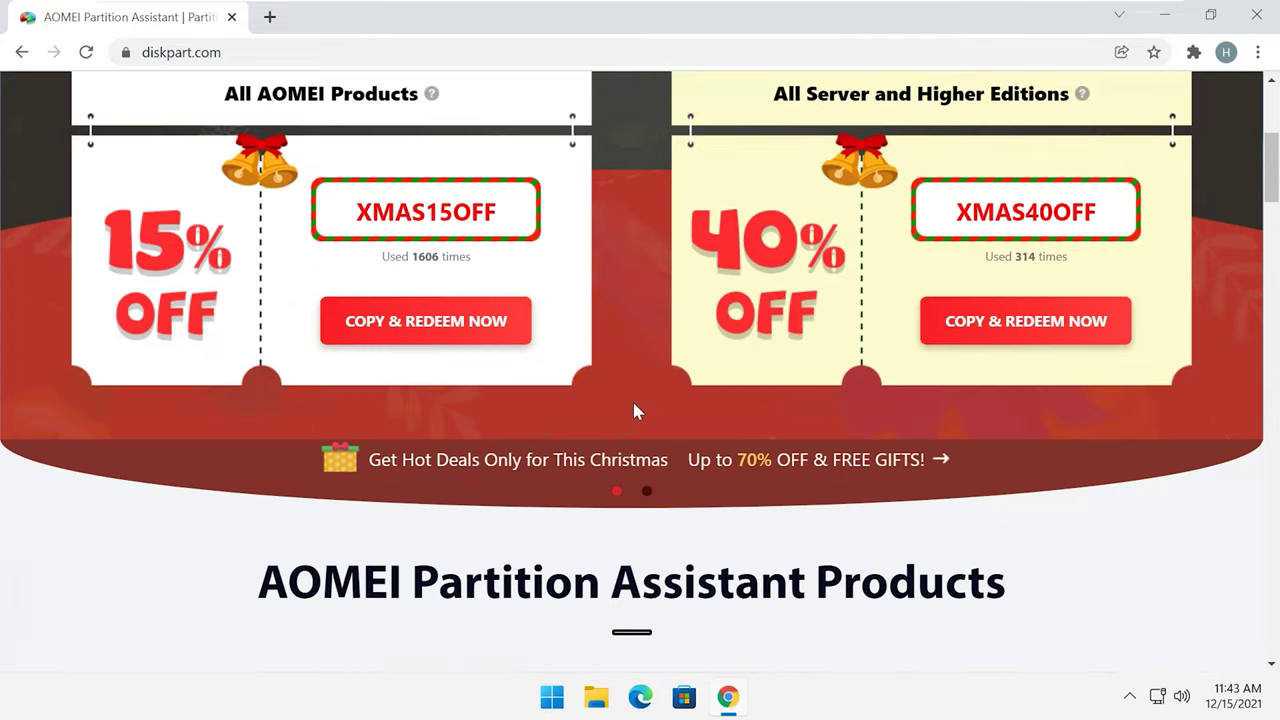
scroll(634, 410, "down", 6)
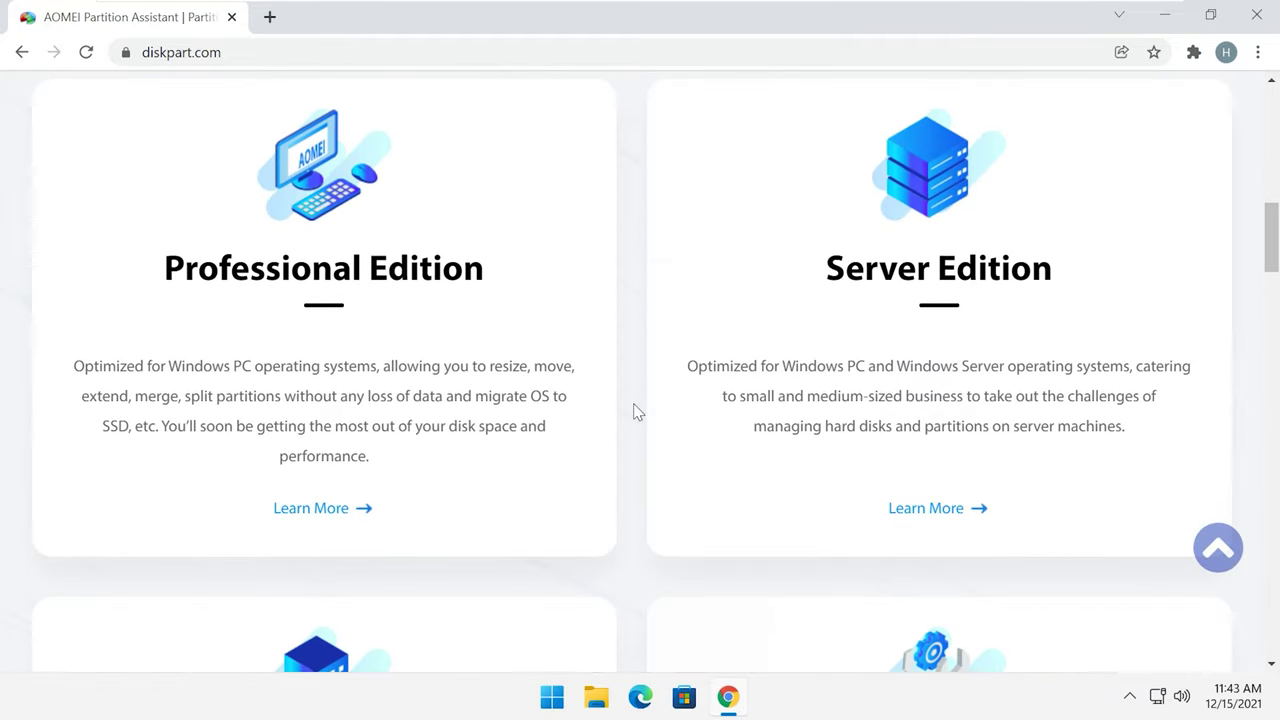
scroll(637, 412, "down", 5)
scroll(637, 412, "up", 6)
scroll(637, 412, "down", 4)
scroll(634, 415, "down", 4)
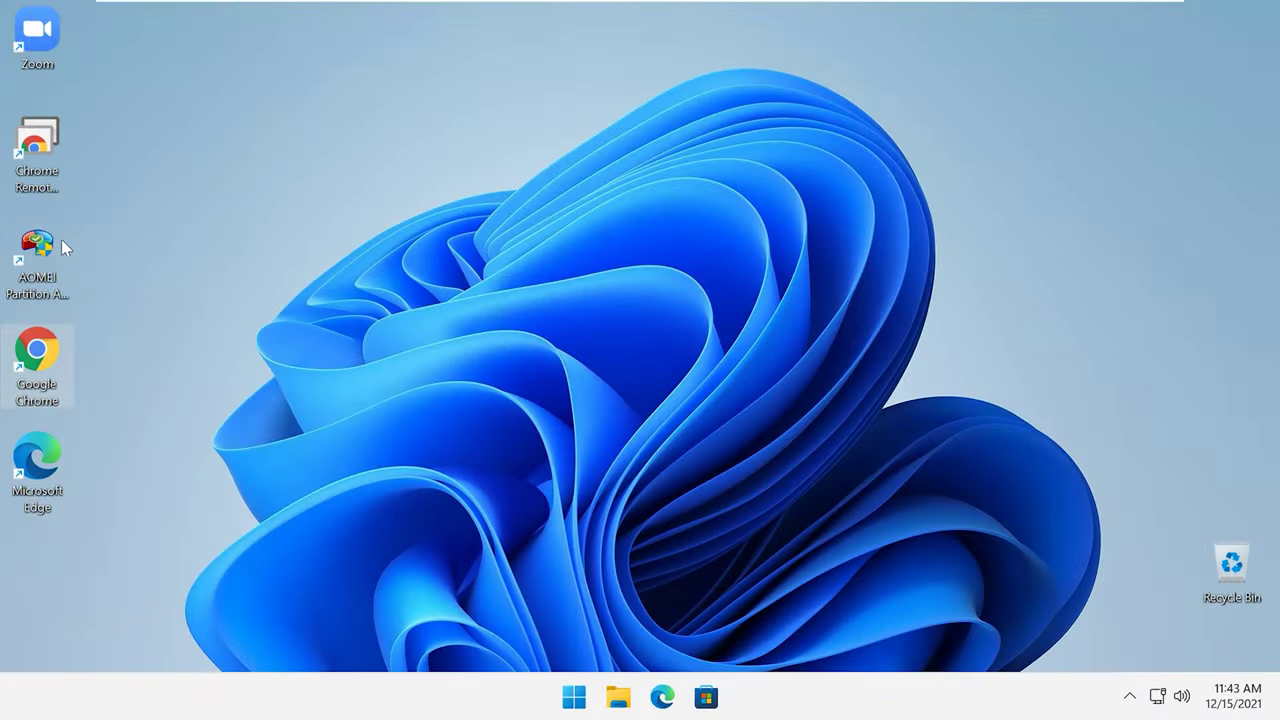
Launch AOMEI Partition Assistant as administrator and select the D: New Volume partition.
double_click(42, 254)
left_click(523, 512)
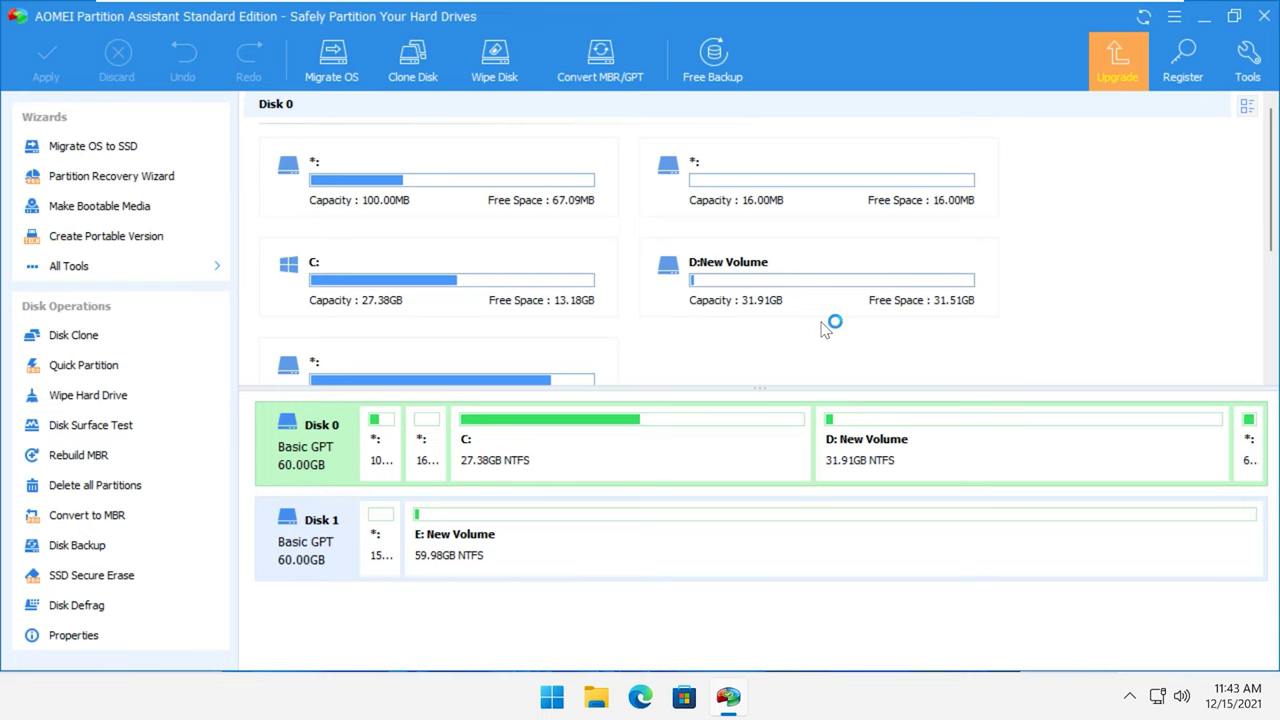
left_click(676, 452)
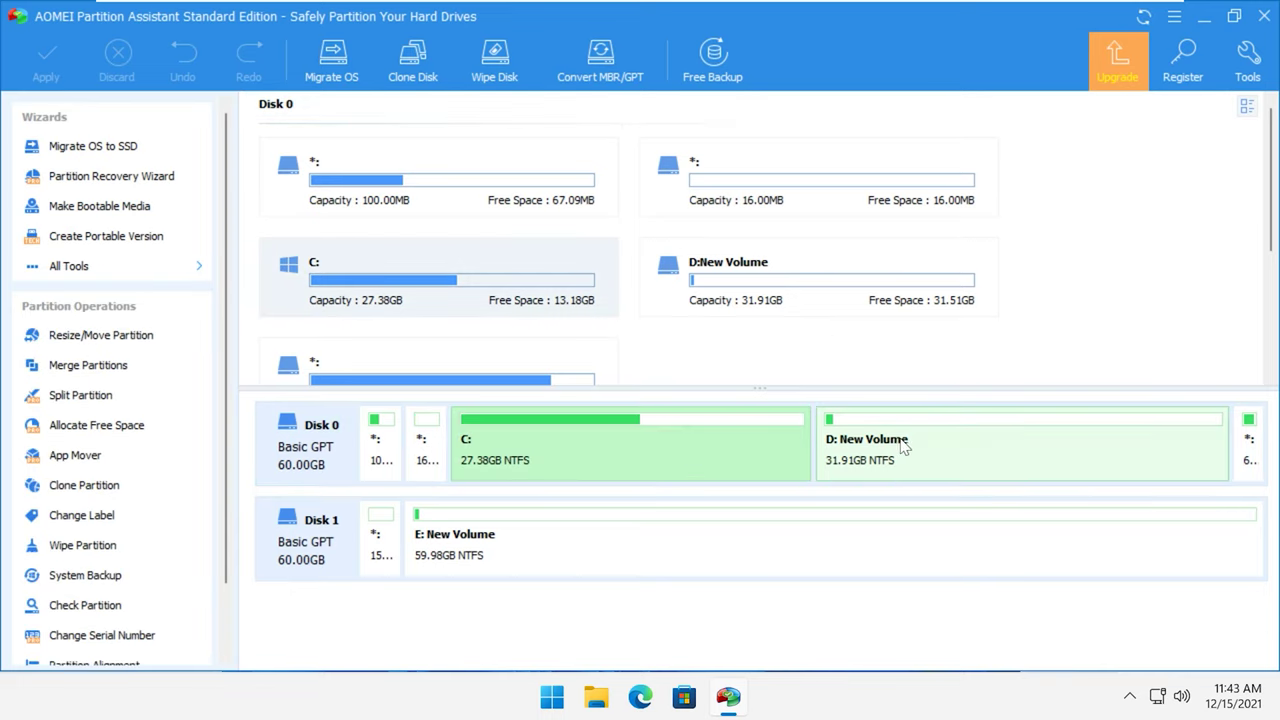
left_click(903, 447)
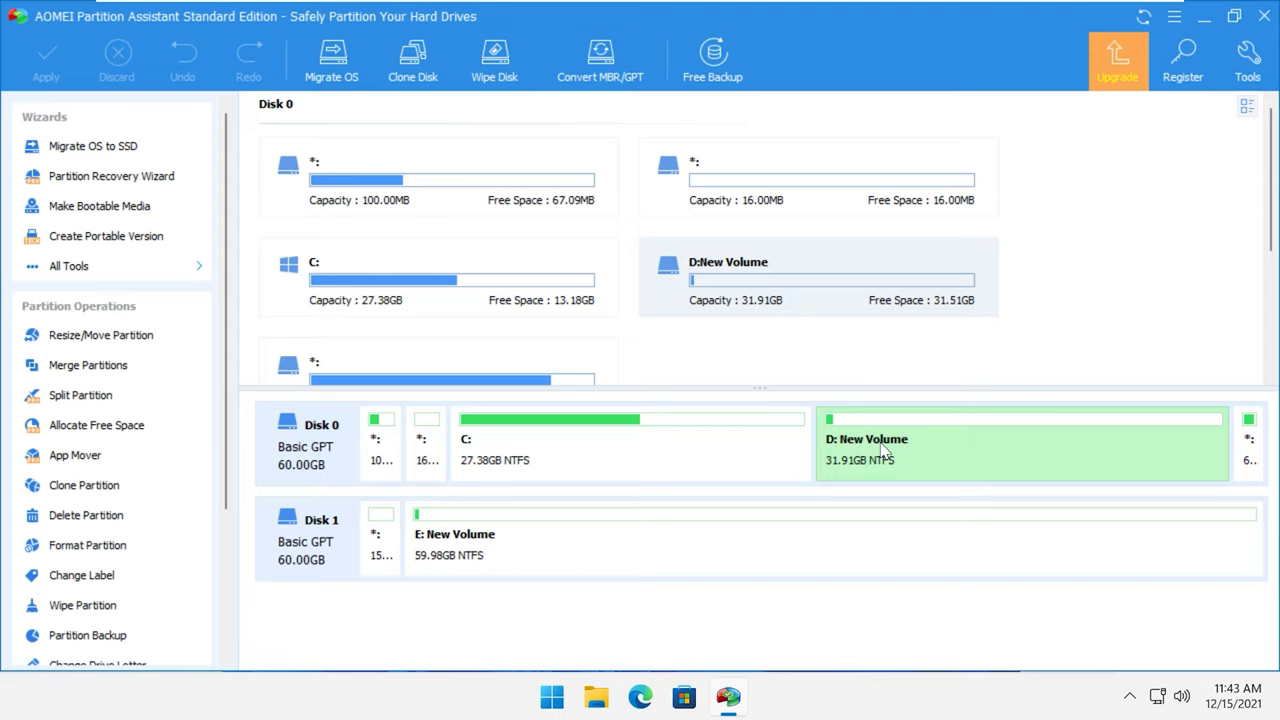
Resize D: from 31.91GB down to 16.90GB, leaving 15.01GB unallocated after it.
right_click(905, 440)
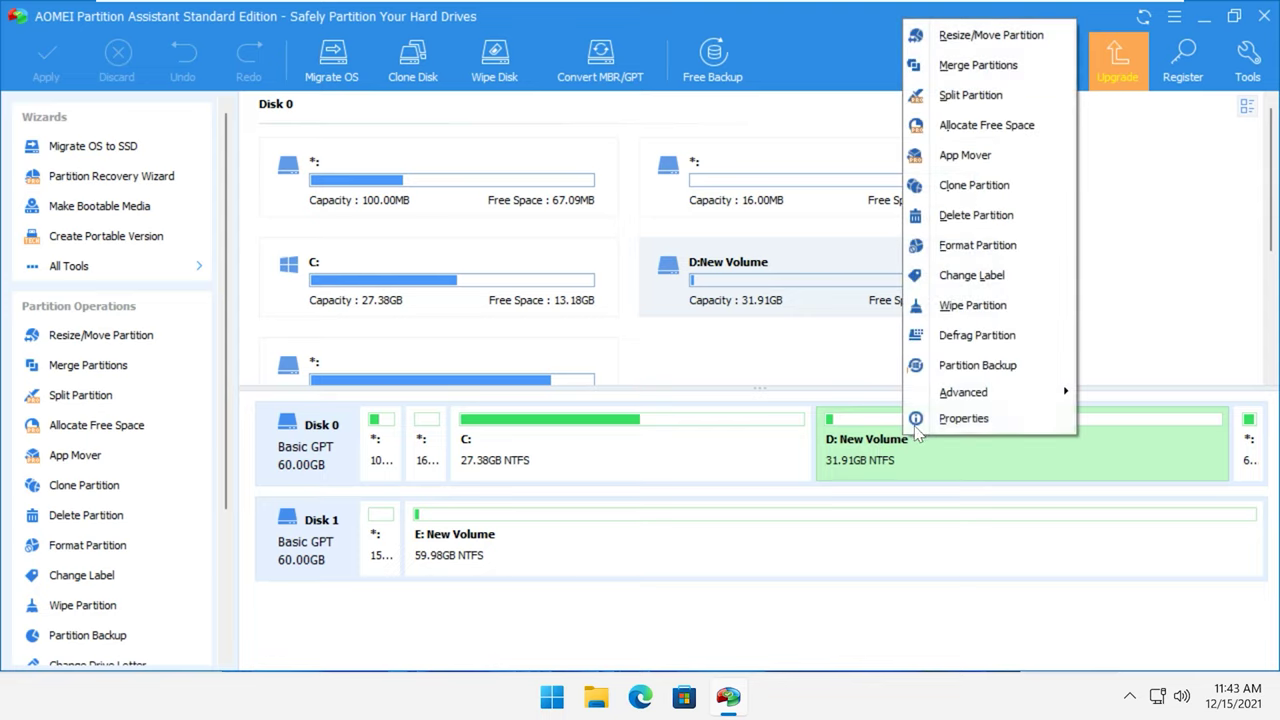
left_click(997, 45)
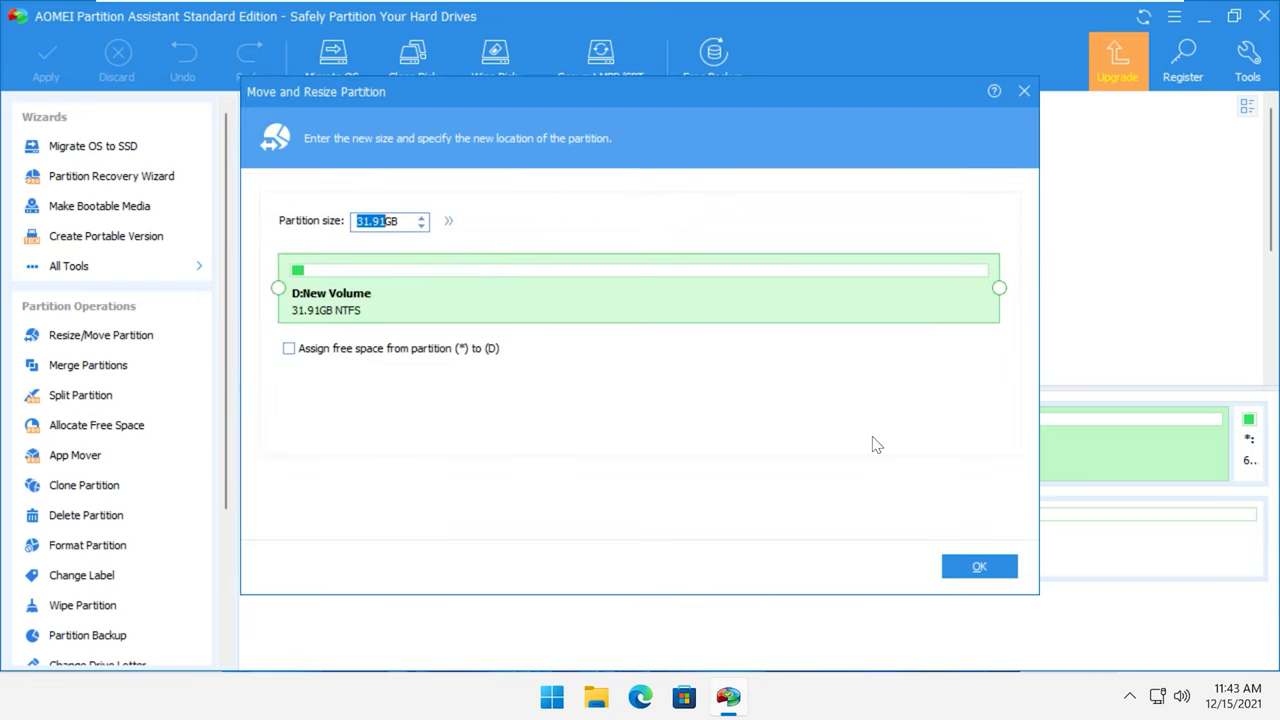
left_click_drag(1000, 287, 671, 297)
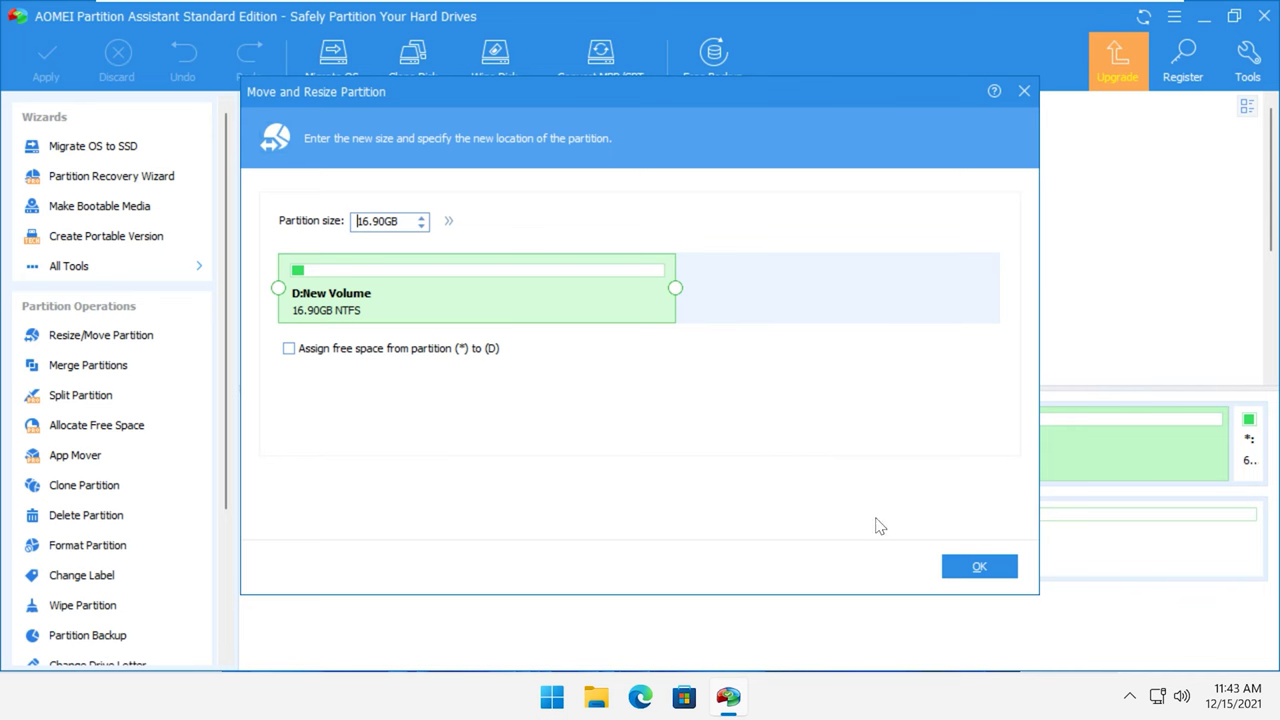
left_click(957, 568)
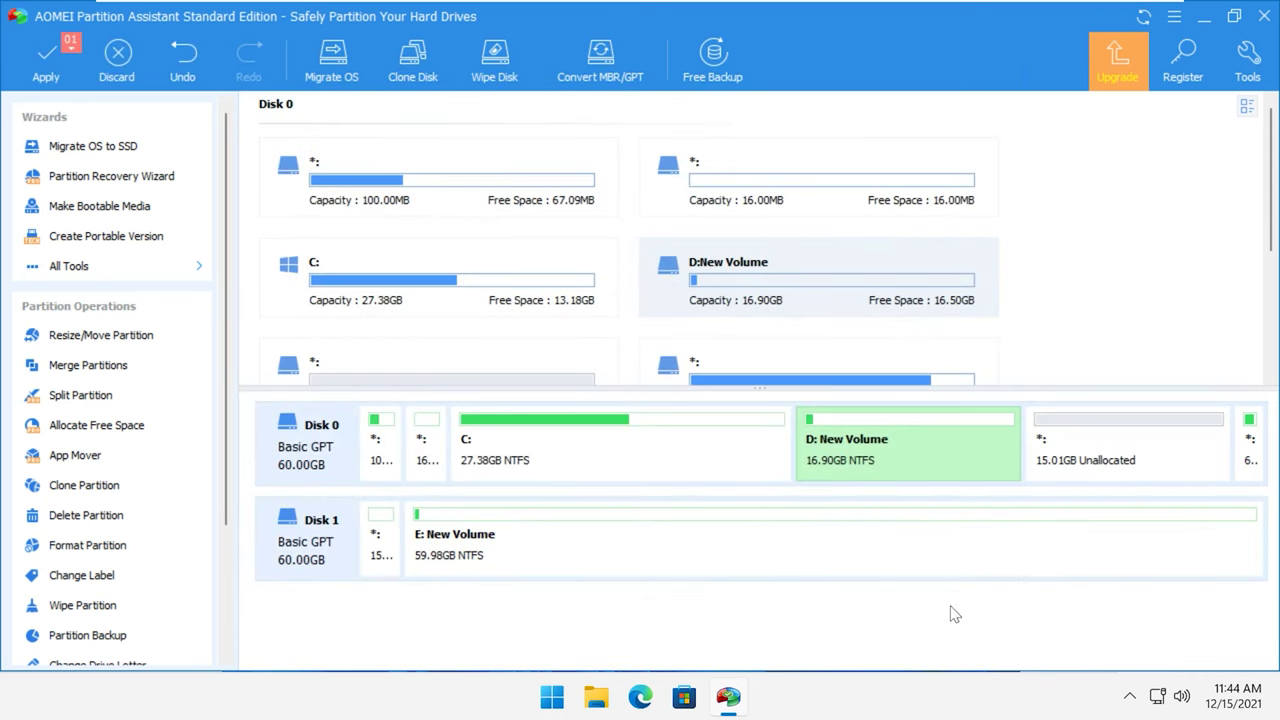
Merge the 15.01GB unallocated space into C:, growing it to 42.39GB.
left_click(1090, 463)
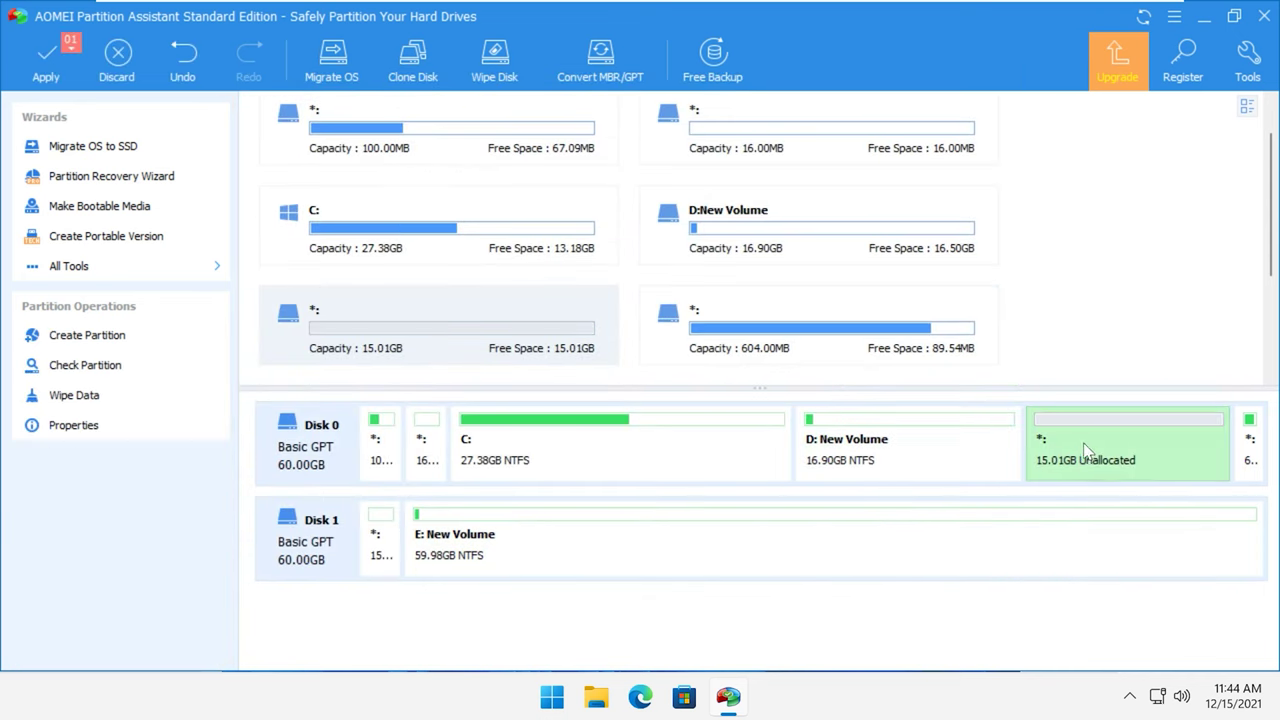
right_click(1092, 463)
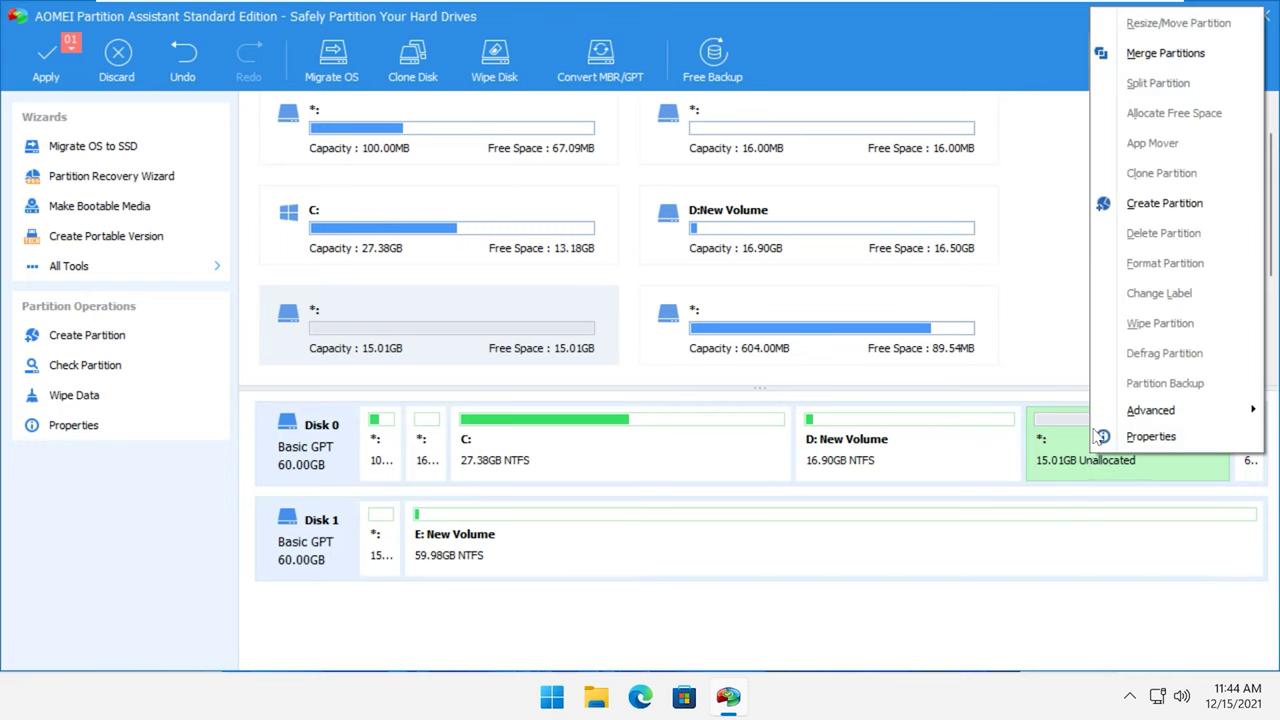
left_click(1158, 58)
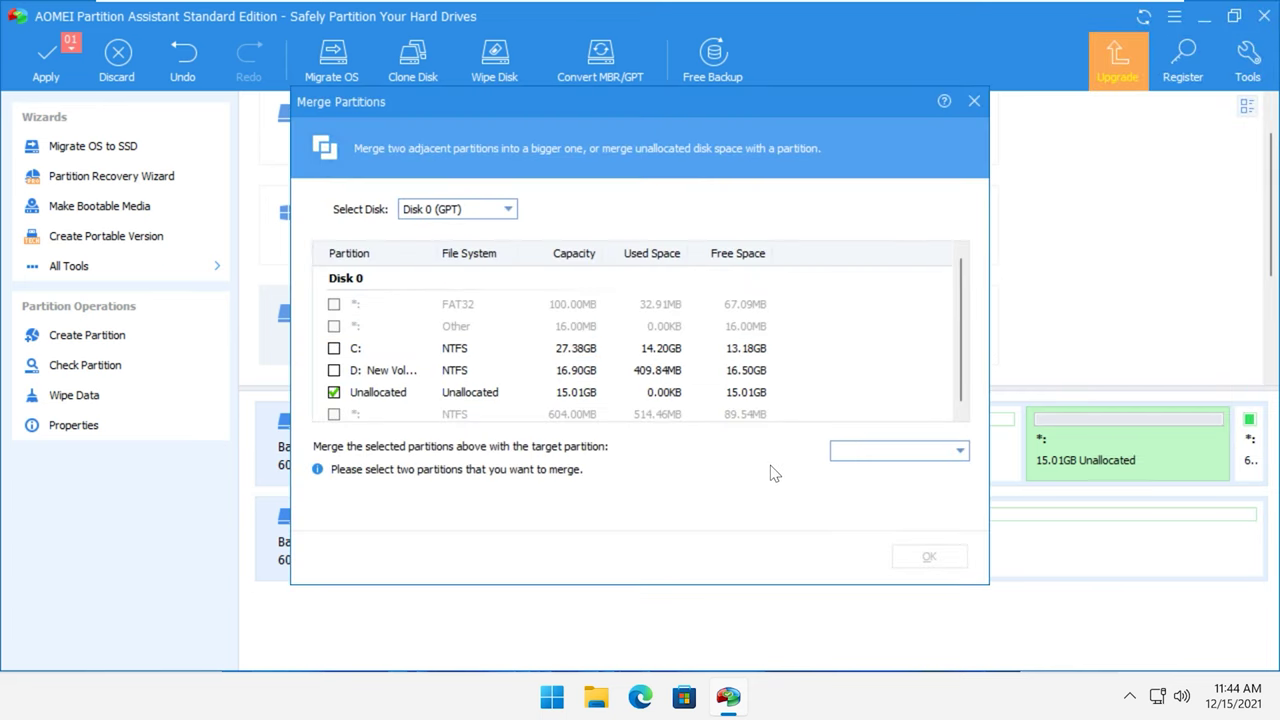
left_click(334, 348)
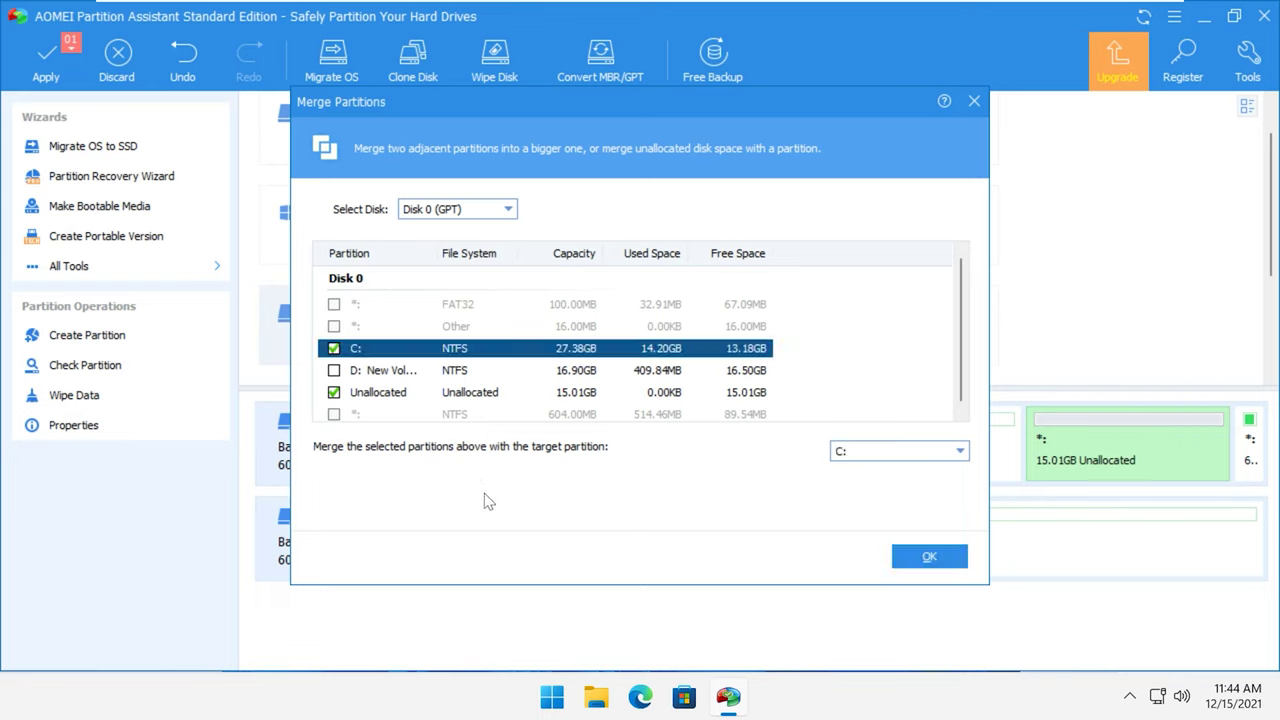
left_click(920, 557)
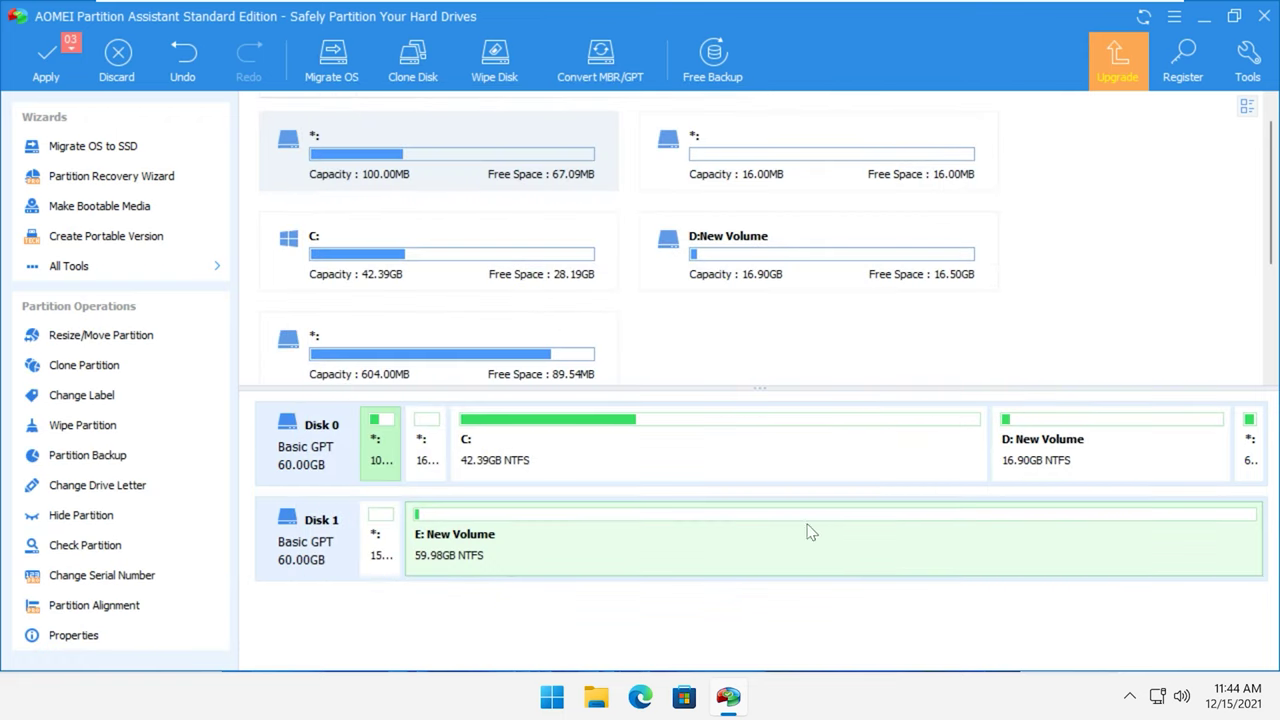
Apply the three pending operations and restart into Windows PE mode to run them.
left_click(42, 60)
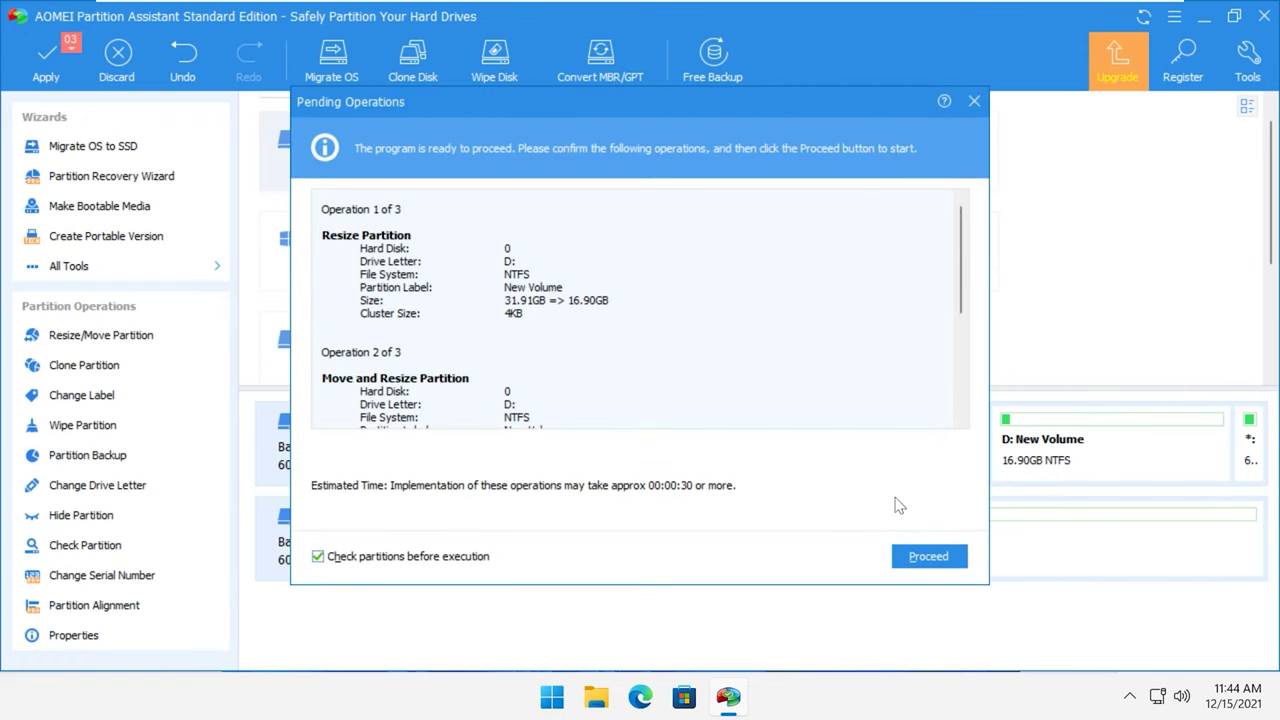
left_click(920, 557)
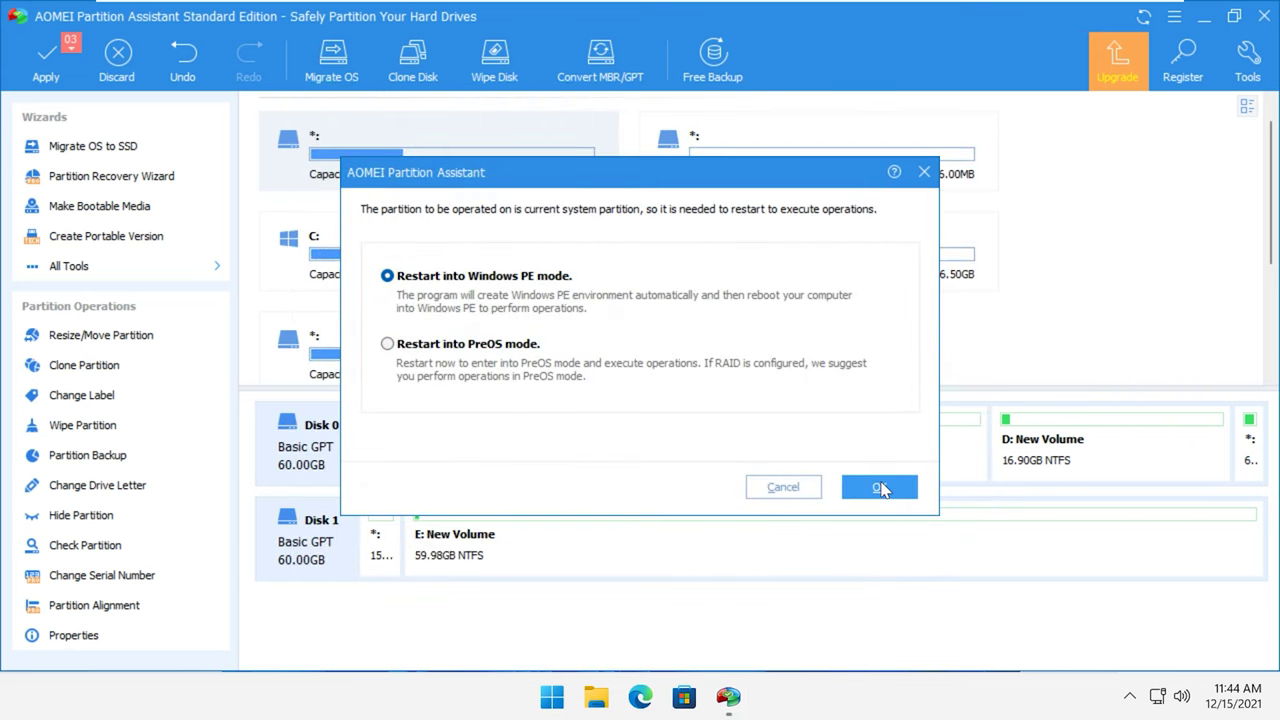
left_click(879, 487)
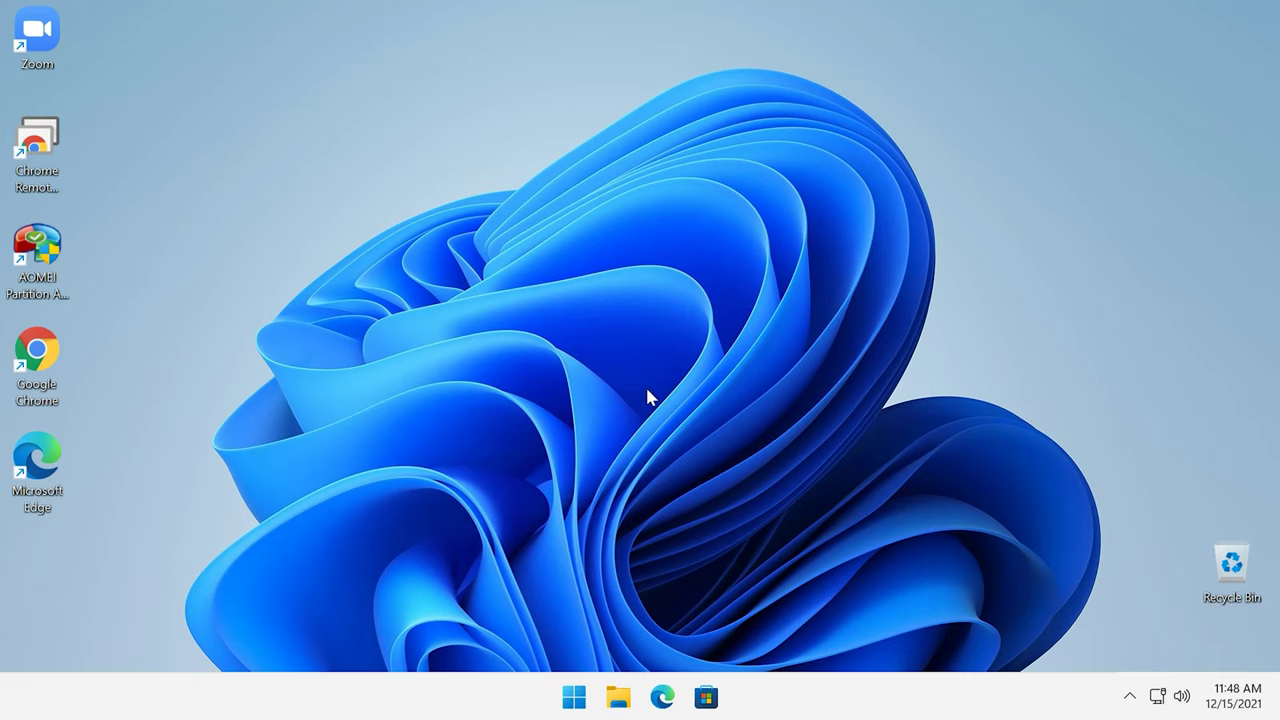
Confirm C: at 42.39 GB and D: at 16.90 GB in Disk Management, then in This PC.
right_click(578, 698)
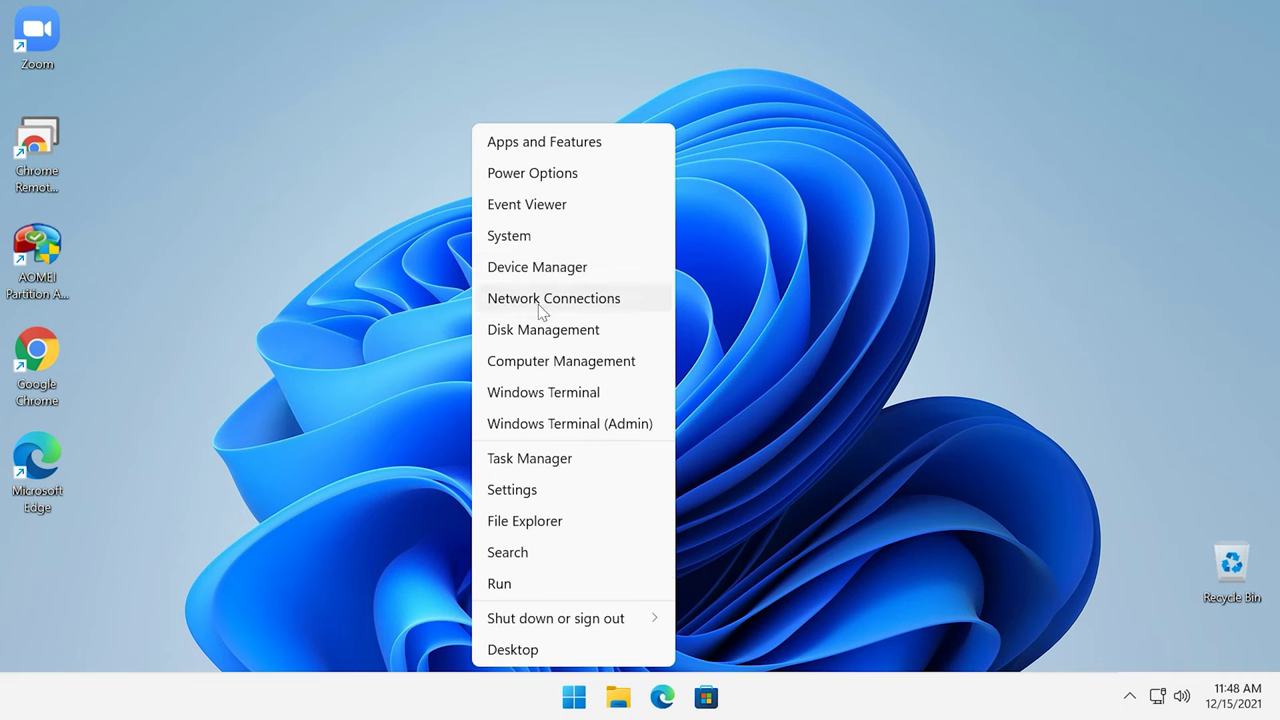
left_click(560, 330)
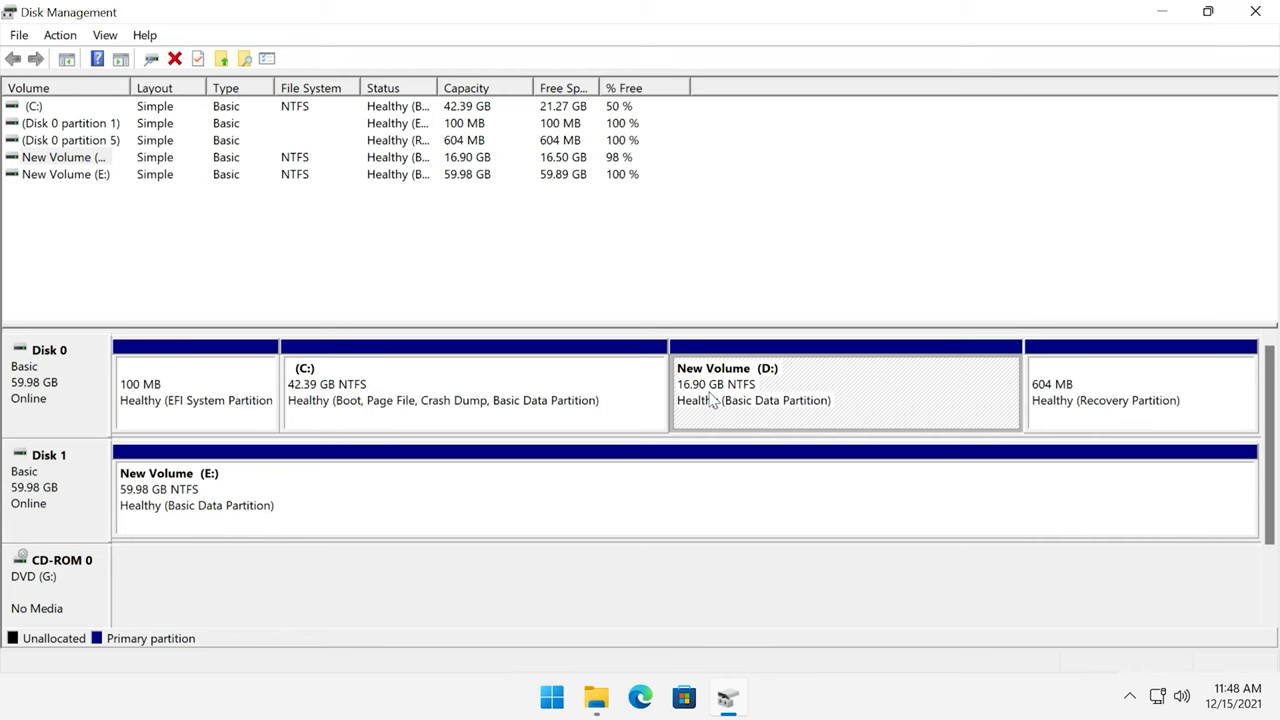
left_click(597, 700)
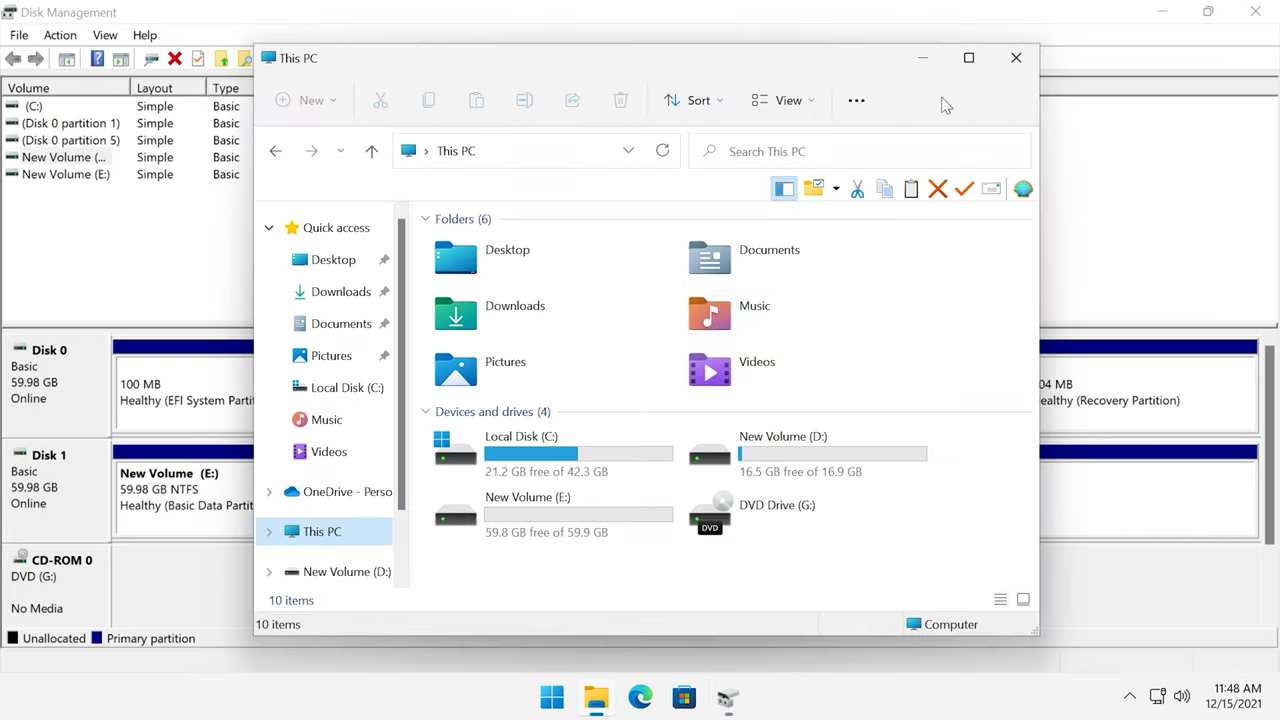